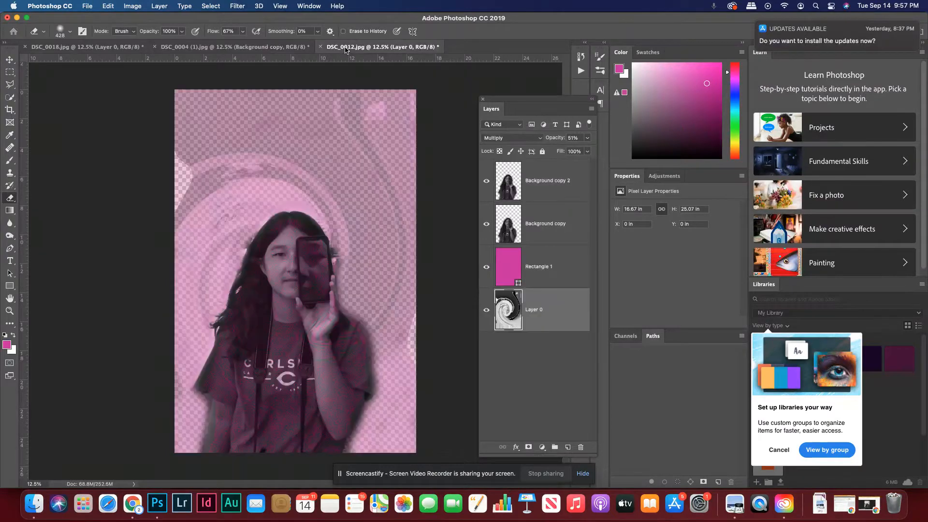
Inspect the DSC_0018.jpg composite by toggling the visibility of its Layer 0, and return to DSC_0012.jpg.
left_click(111, 46)
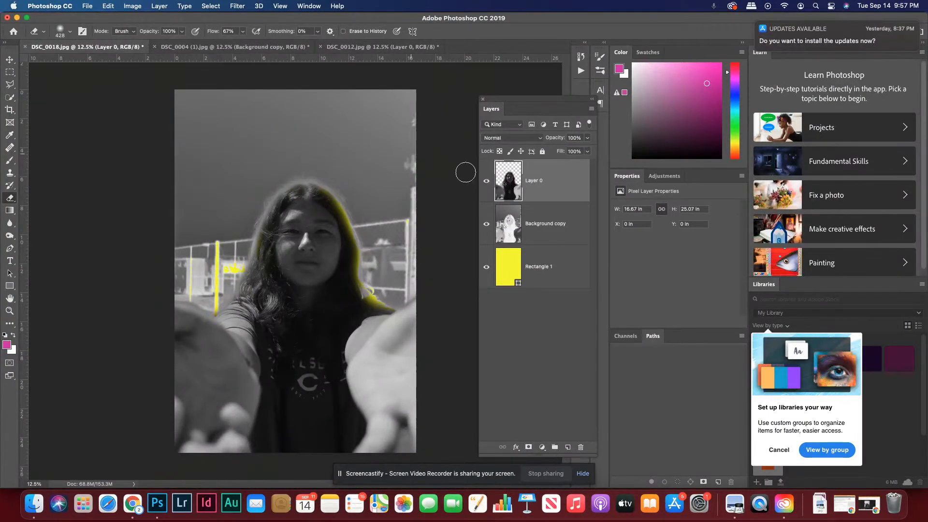
left_click(485, 182)
left_click(486, 183)
left_click(87, 6)
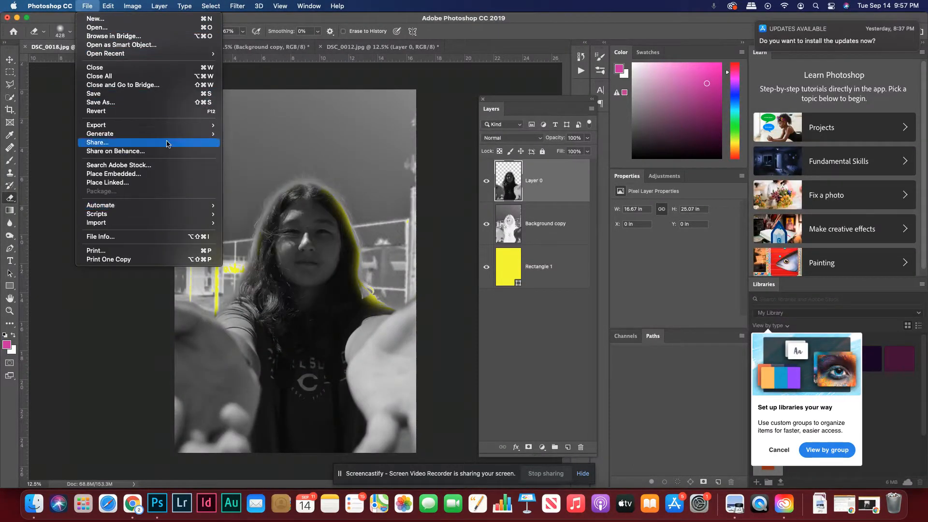
left_click(349, 48)
left_click(350, 48)
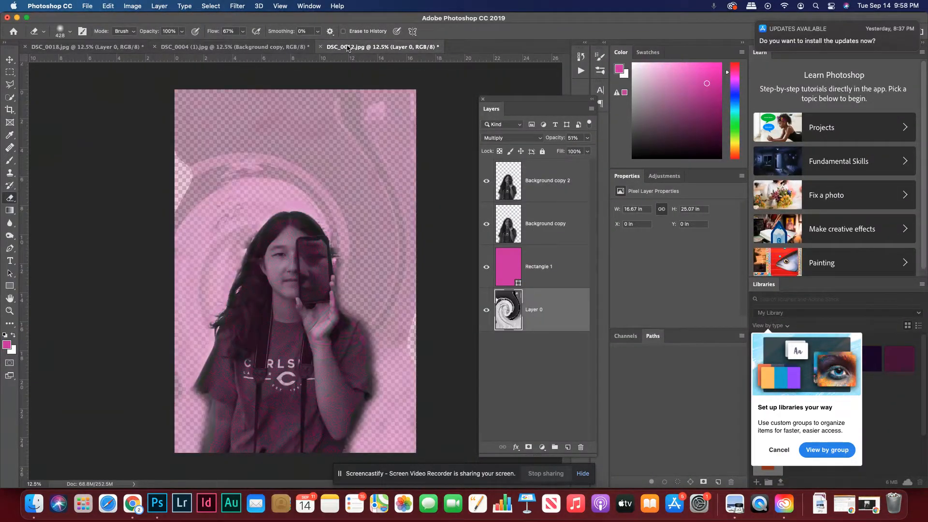
Examine what each layer of DSC_0012.jpg contributes by toggling visibility of Rectangle 1, Layer 0, Background copy and Background copy 2.
left_click(486, 273)
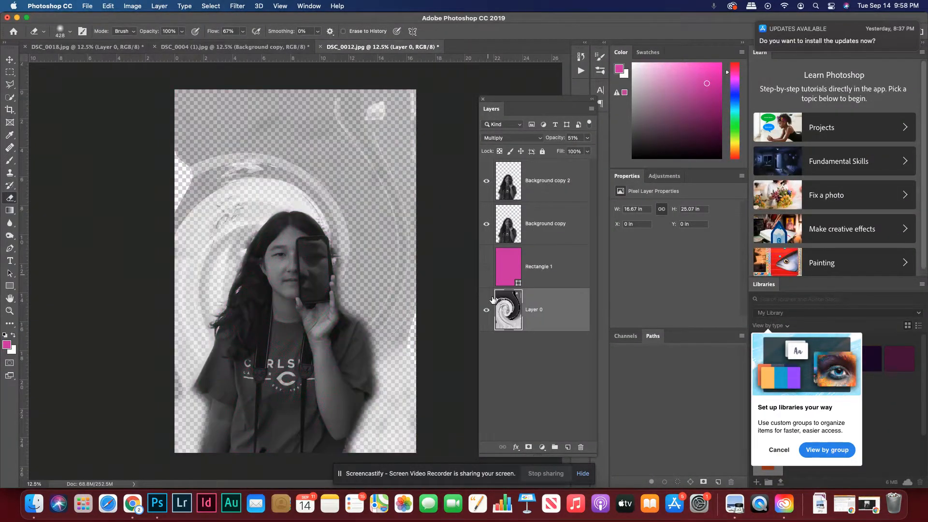
left_click(487, 268)
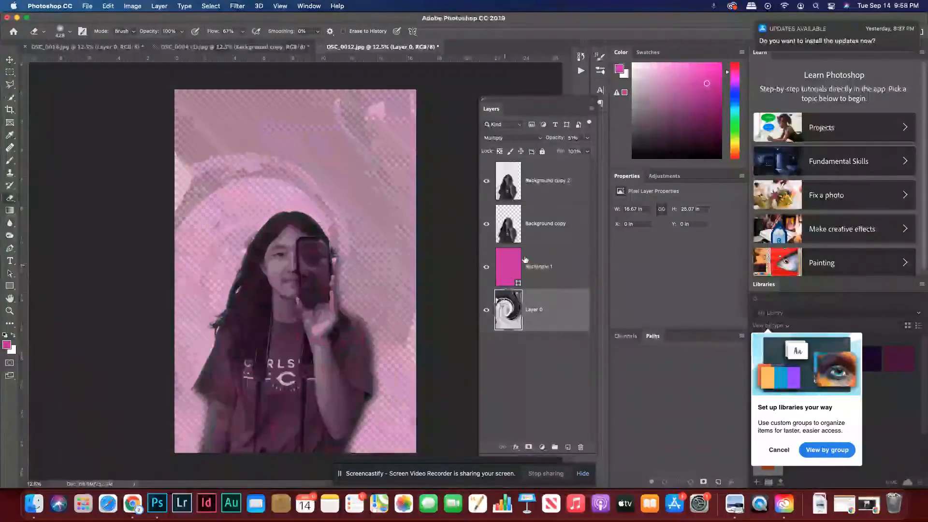
left_click(487, 266)
left_click(509, 222)
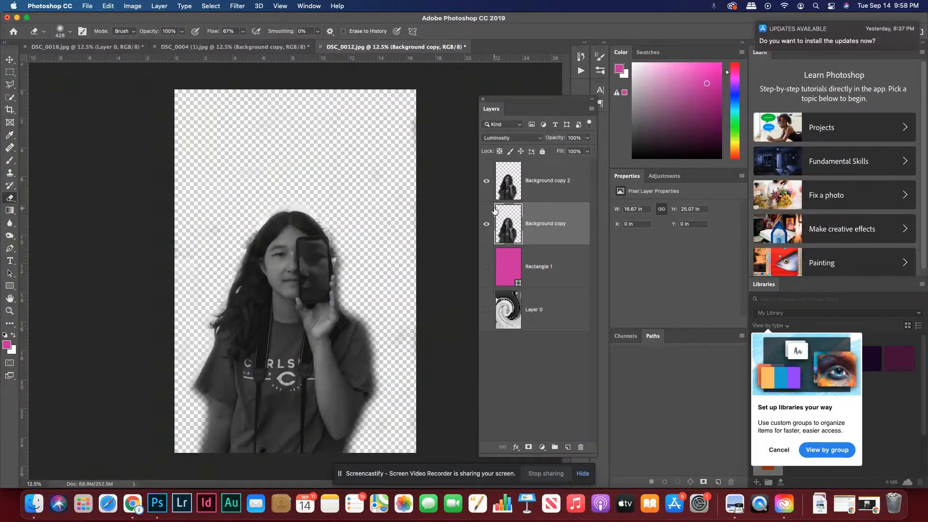
left_click(487, 225)
left_click(536, 195)
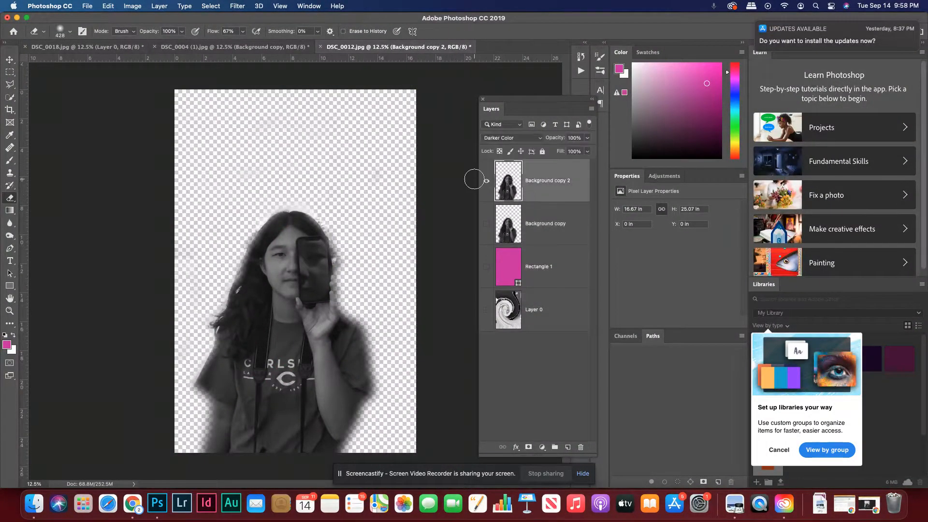
left_click(486, 182)
left_click(488, 182)
left_click(541, 232)
left_click(487, 223)
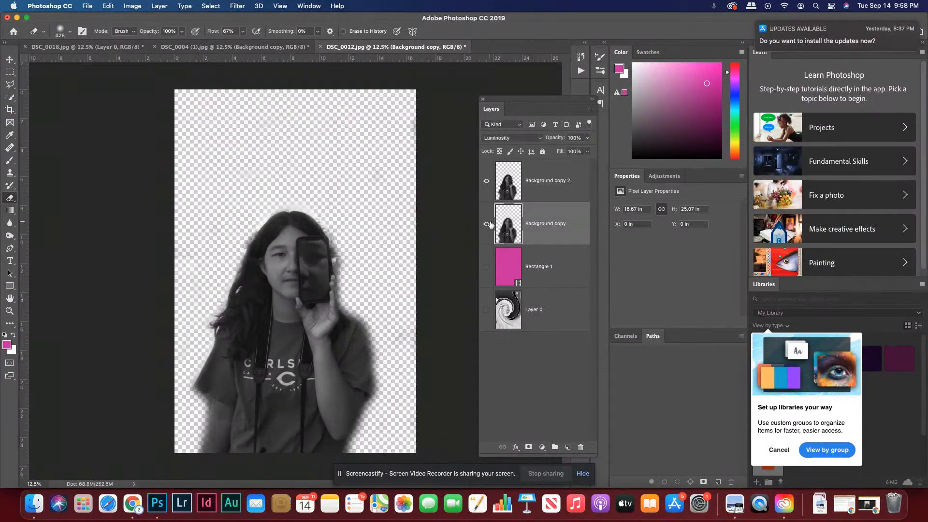
left_click(487, 223)
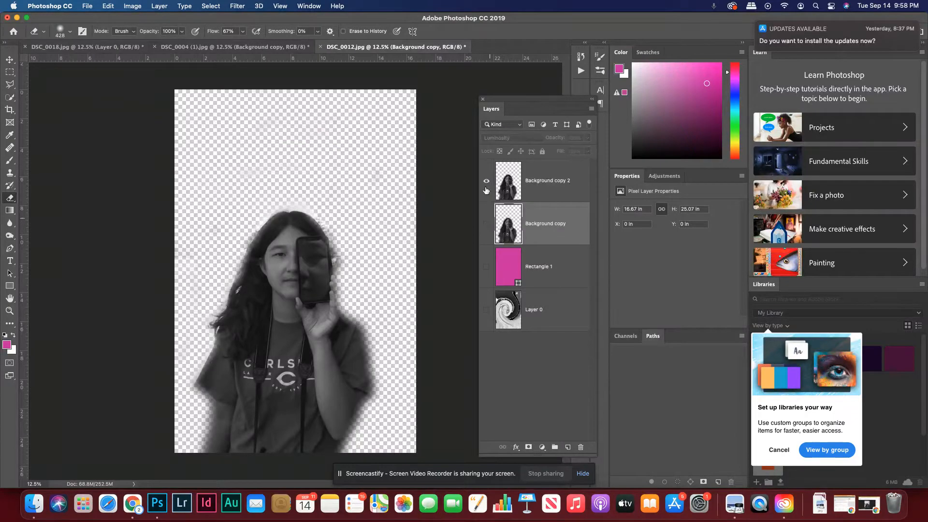
Revert DSC_0012.jpg to its saved version and duplicate the Background layer as Background copy.
left_click(83, 6)
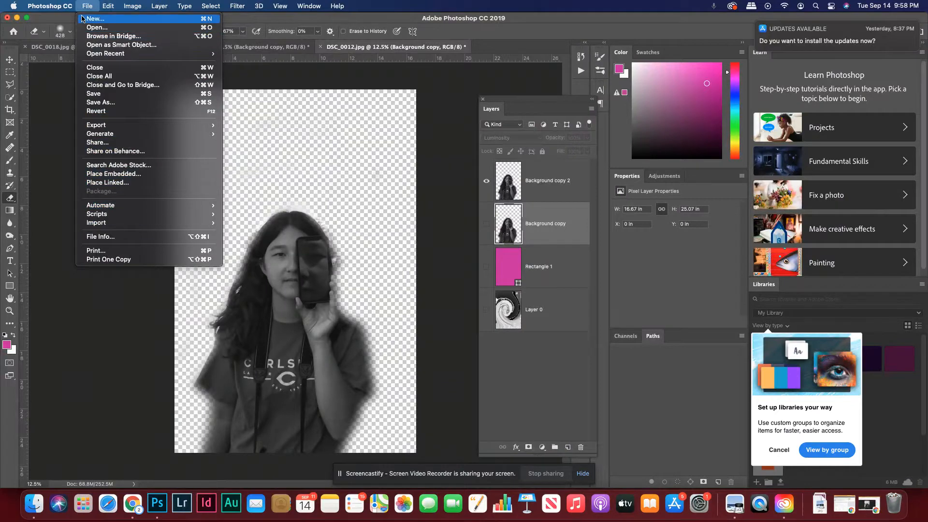
left_click(110, 112)
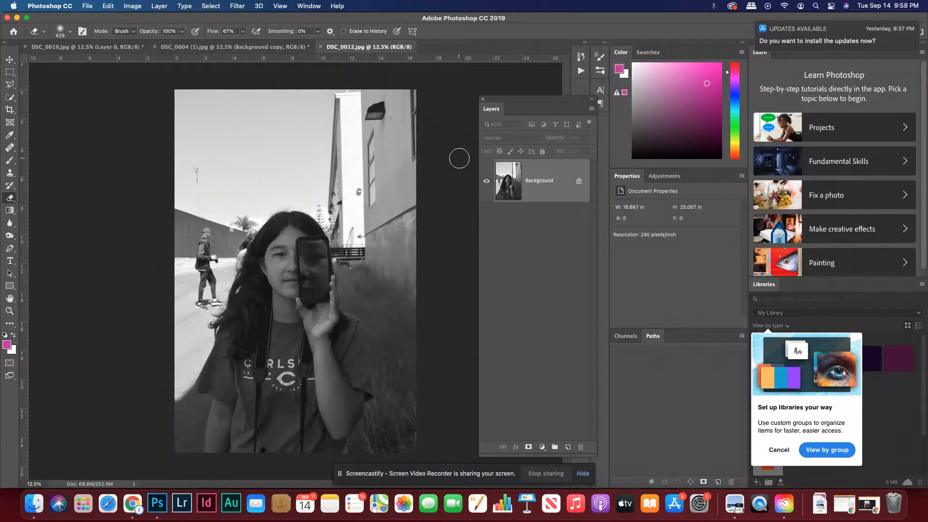
left_click(592, 109)
left_click(599, 141)
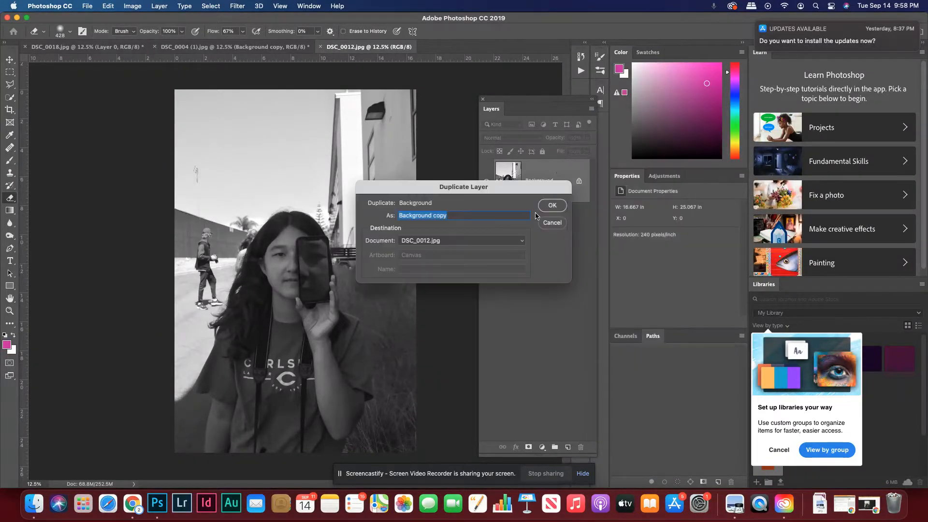
left_click(551, 206)
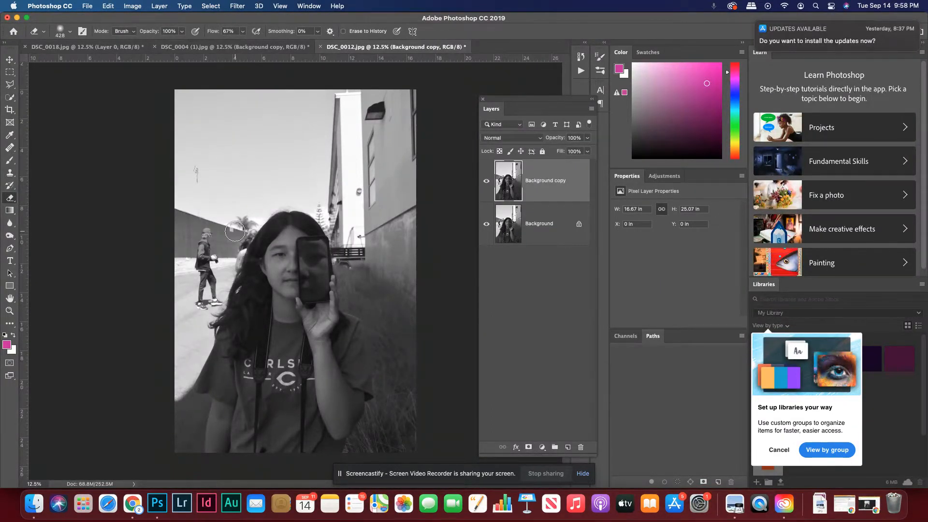
Hide the Background layer and erase the scenery around the girl on Background copy with the soft eraser.
left_click(486, 227)
mouse_move(194, 188)
left_mouse_down()
mouse_move(193, 300)
mouse_move(220, 285)
mouse_move(196, 305)
mouse_move(186, 442)
mouse_move(179, 423)
mouse_move(202, 260)
left_mouse_up()
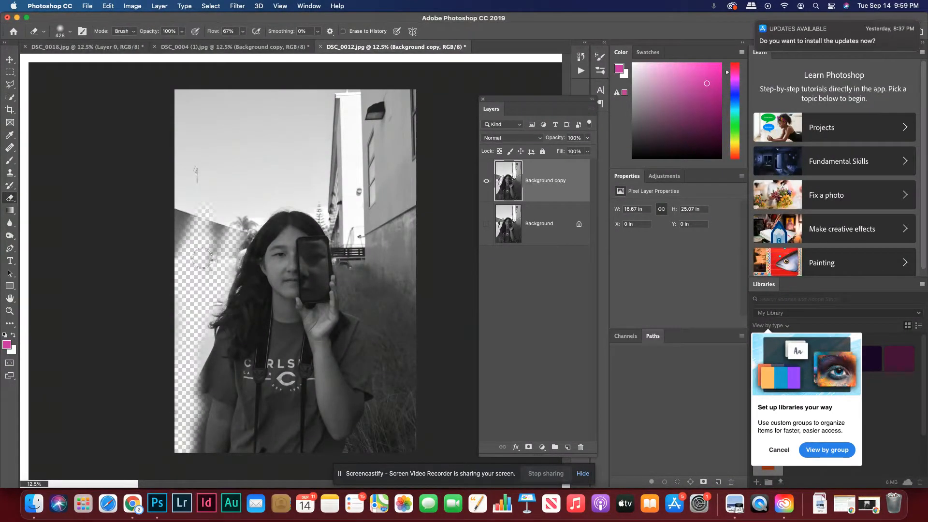
left_click(108, 5)
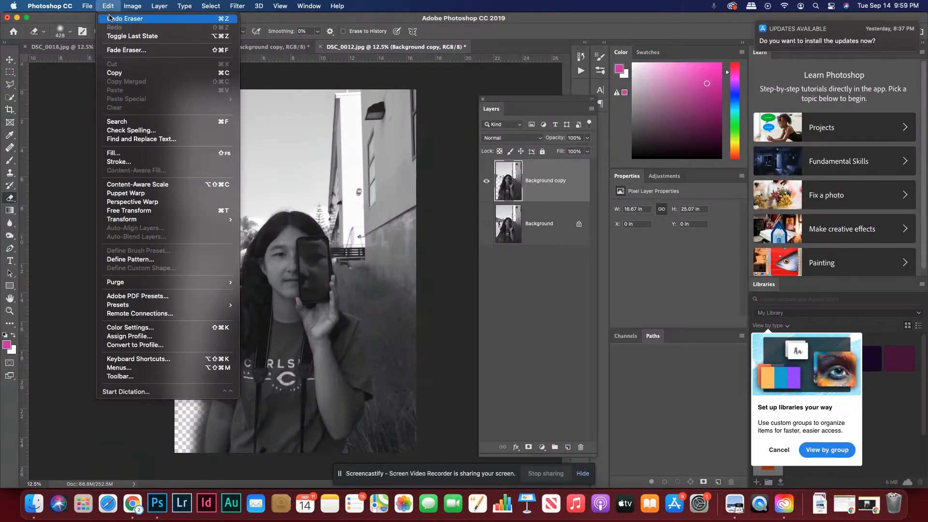
left_click(109, 17)
mouse_move(175, 437)
left_mouse_down()
mouse_move(177, 415)
mouse_move(188, 411)
mouse_move(179, 401)
mouse_move(193, 409)
mouse_move(175, 450)
mouse_move(175, 430)
left_mouse_up()
mouse_move(183, 383)
left_mouse_down()
mouse_move(196, 291)
mouse_move(211, 302)
mouse_move(242, 223)
mouse_move(215, 249)
mouse_move(220, 227)
mouse_move(204, 259)
mouse_move(177, 281)
mouse_move(187, 252)
mouse_move(185, 170)
mouse_move(184, 244)
mouse_move(221, 169)
mouse_move(242, 159)
mouse_move(216, 233)
mouse_move(250, 178)
mouse_move(258, 120)
mouse_move(203, 157)
mouse_move(182, 143)
mouse_move(180, 117)
mouse_move(198, 103)
mouse_move(214, 117)
mouse_move(231, 95)
mouse_move(388, 108)
mouse_move(295, 132)
mouse_move(241, 220)
mouse_move(242, 204)
mouse_move(227, 265)
mouse_move(261, 187)
mouse_move(281, 184)
mouse_move(254, 211)
mouse_move(273, 190)
mouse_move(266, 193)
mouse_move(262, 161)
mouse_move(272, 140)
mouse_move(259, 134)
mouse_move(296, 161)
mouse_move(385, 97)
mouse_move(361, 84)
mouse_move(401, 158)
mouse_move(394, 136)
mouse_move(403, 245)
mouse_move(405, 165)
mouse_move(416, 354)
mouse_move(412, 433)
mouse_move(370, 452)
mouse_move(385, 427)
mouse_move(358, 449)
mouse_move(409, 396)
mouse_move(402, 375)
mouse_move(396, 403)
mouse_move(384, 330)
mouse_move(358, 303)
mouse_move(347, 238)
mouse_move(321, 204)
mouse_move(290, 195)
mouse_move(240, 221)
mouse_move(276, 193)
mouse_move(356, 183)
mouse_move(317, 160)
mouse_move(397, 121)
mouse_move(311, 165)
mouse_move(351, 210)
mouse_move(331, 196)
mouse_move(315, 206)
mouse_move(351, 226)
mouse_move(369, 273)
mouse_move(334, 213)
mouse_move(333, 233)
mouse_move(369, 162)
mouse_move(389, 142)
mouse_move(403, 155)
mouse_move(407, 227)
mouse_move(396, 211)
mouse_move(381, 224)
mouse_move(400, 336)
mouse_move(385, 244)
mouse_move(392, 201)
left_mouse_up()
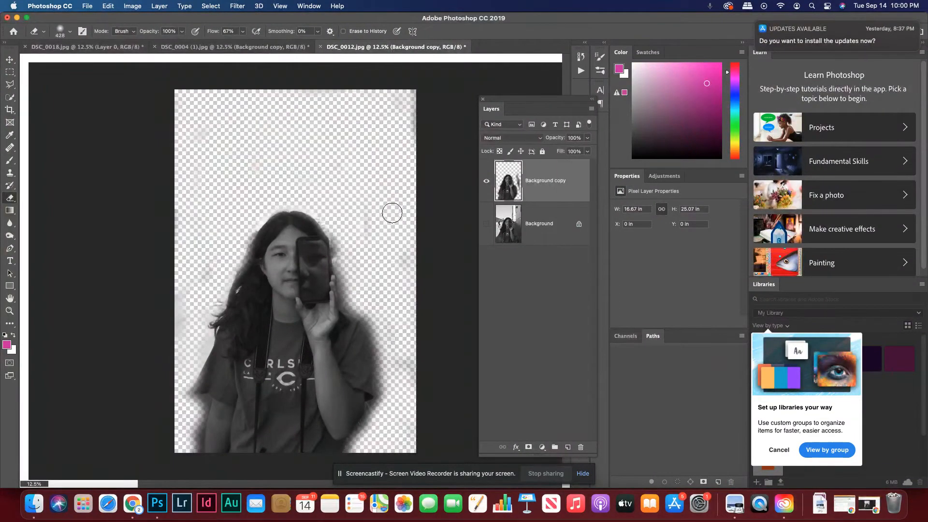
Set the foreground color to green 0b9e0b.
left_click(9, 344)
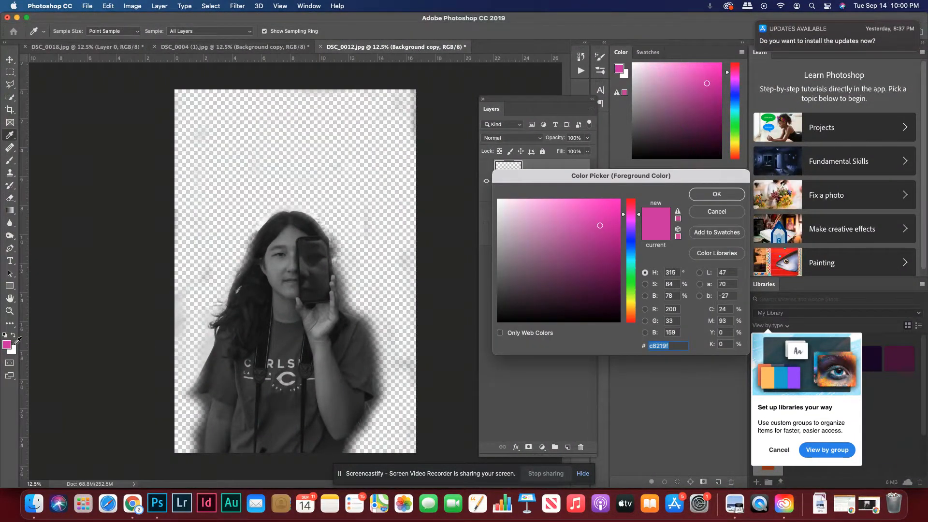
left_click(631, 306)
left_click(620, 268)
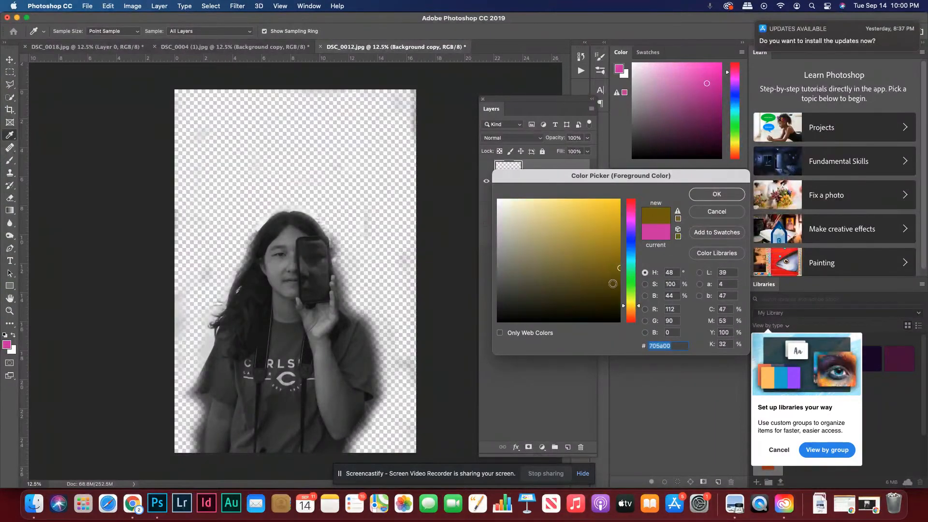
left_click(631, 239)
left_click(610, 217)
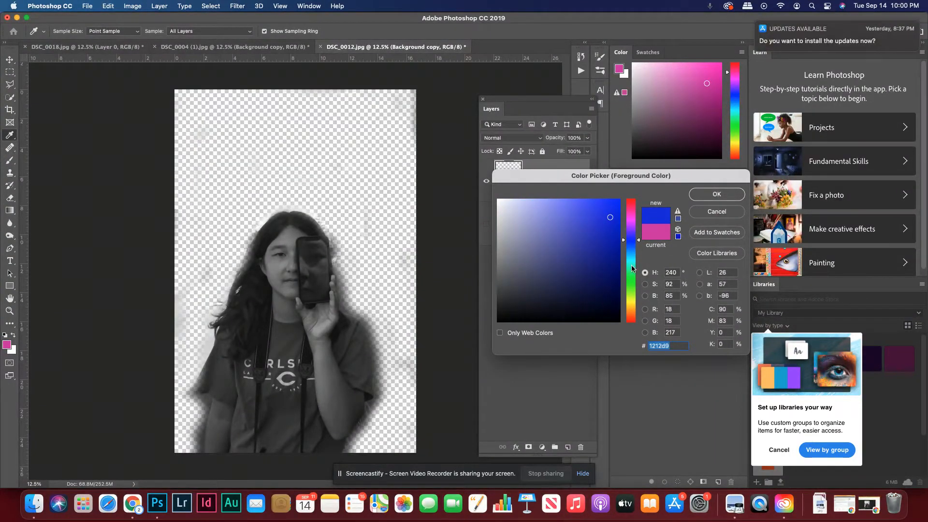
left_click(567, 216)
left_click(631, 281)
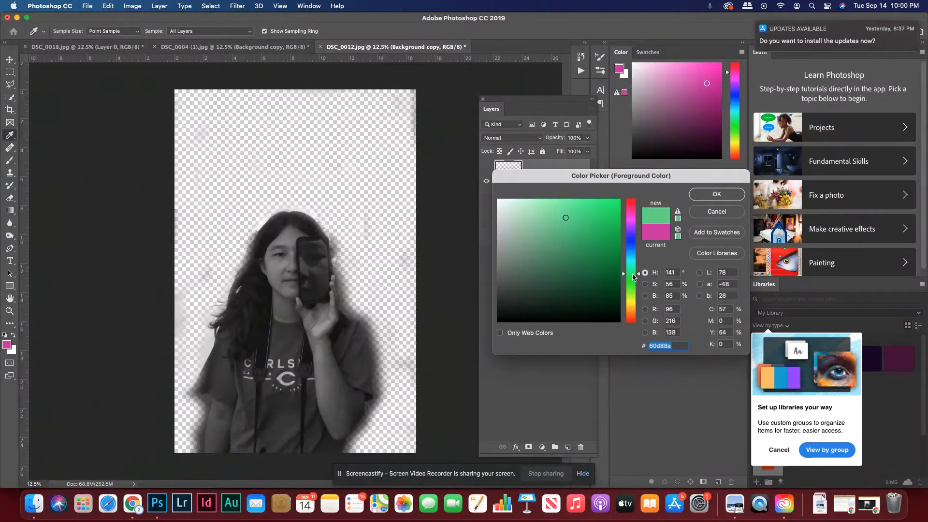
left_click(612, 246)
left_click(706, 193)
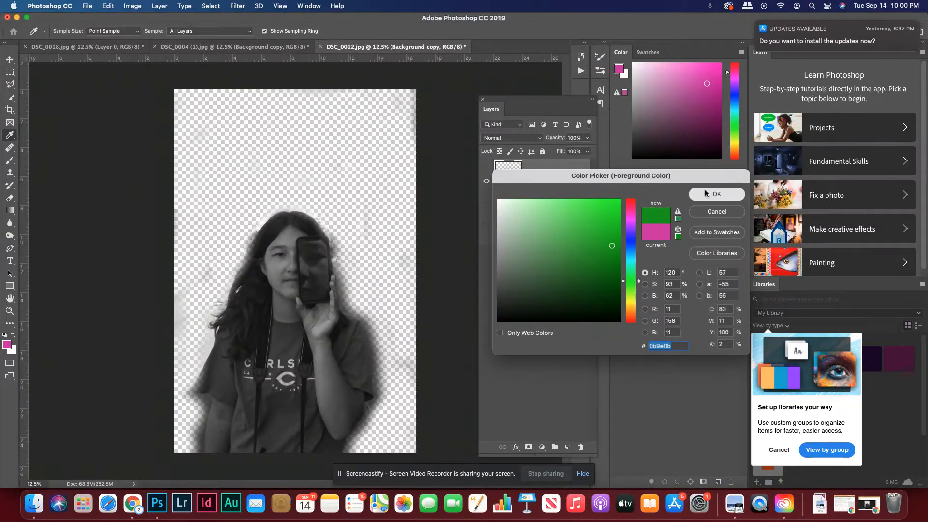
key("e")
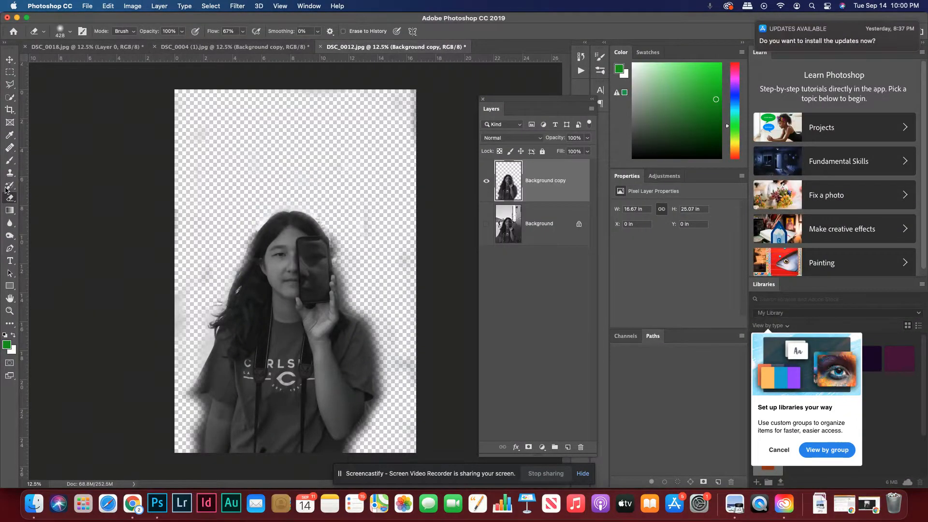
Draw a green rectangle of about 4472 x 6224 px covering the whole canvas and place it beneath Background copy.
left_click(10, 286)
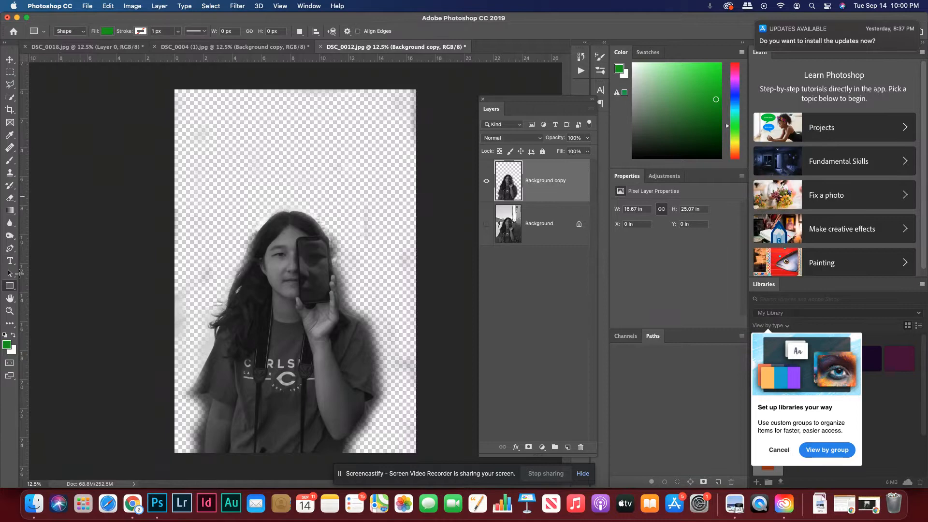
left_click_drag(168, 83, 436, 459)
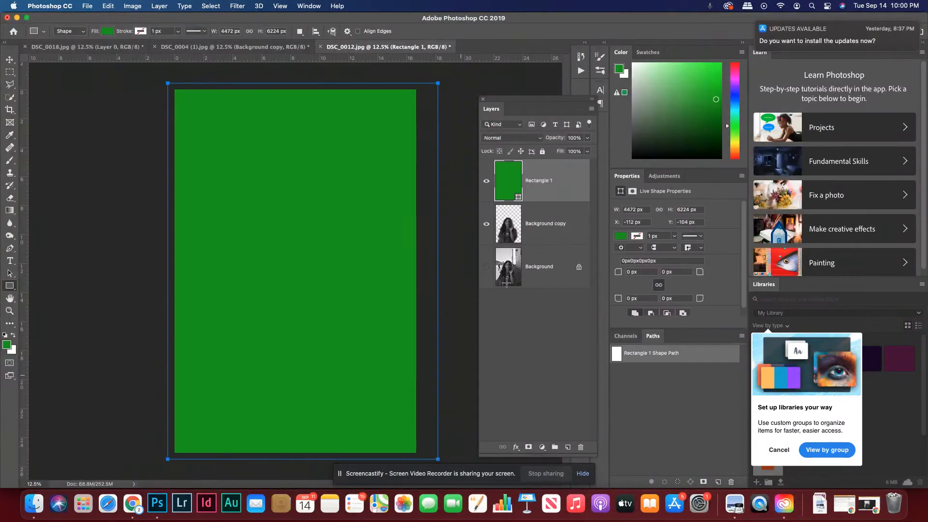
left_click_drag(549, 175, 547, 240)
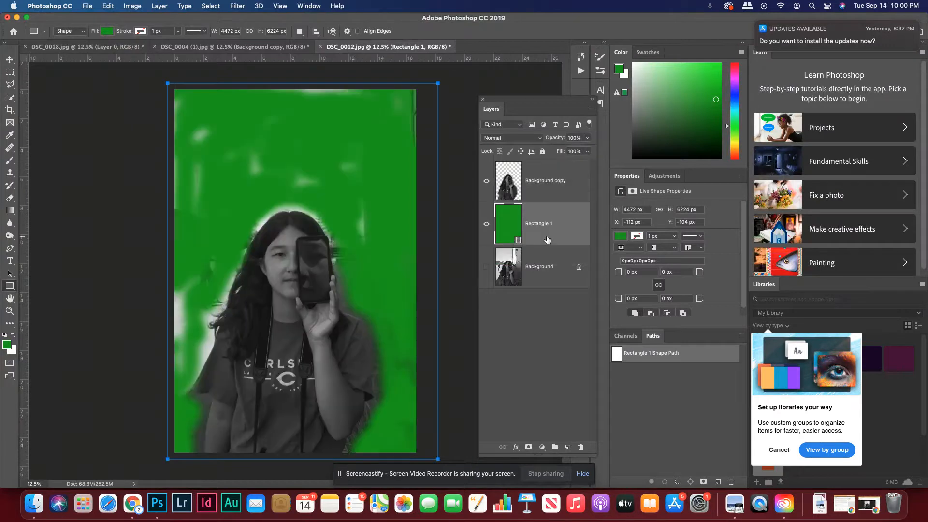
Erase the leftover background patches on Background copy across the green area and around the girl's outline.
left_click(530, 172)
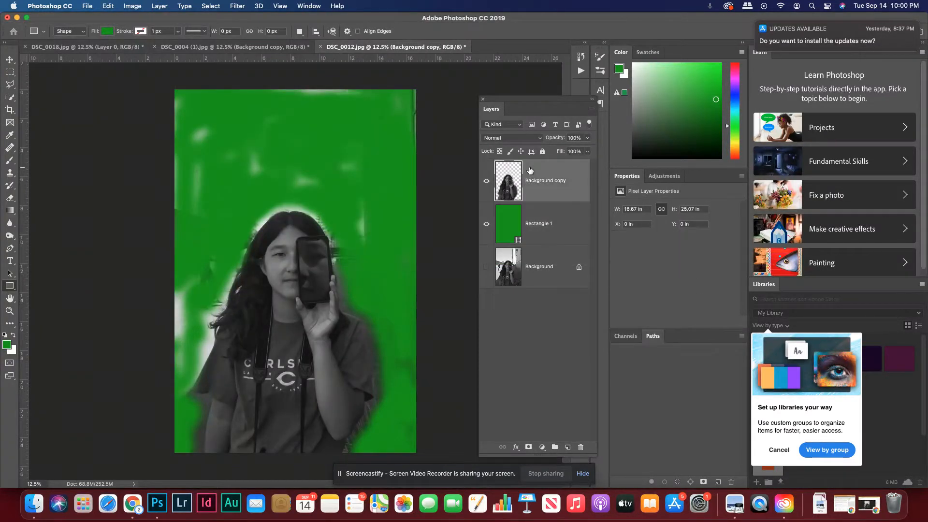
left_click(6, 201)
mouse_move(183, 267)
left_mouse_down()
mouse_move(176, 372)
mouse_move(203, 344)
mouse_move(209, 251)
mouse_move(192, 284)
mouse_move(211, 270)
mouse_move(212, 293)
mouse_move(218, 274)
left_mouse_up()
mouse_move(186, 214)
left_mouse_down()
mouse_move(170, 181)
mouse_move(188, 174)
mouse_move(189, 130)
mouse_move(217, 92)
mouse_move(415, 120)
mouse_move(366, 227)
mouse_move(353, 162)
mouse_move(300, 166)
mouse_move(222, 150)
left_mouse_up()
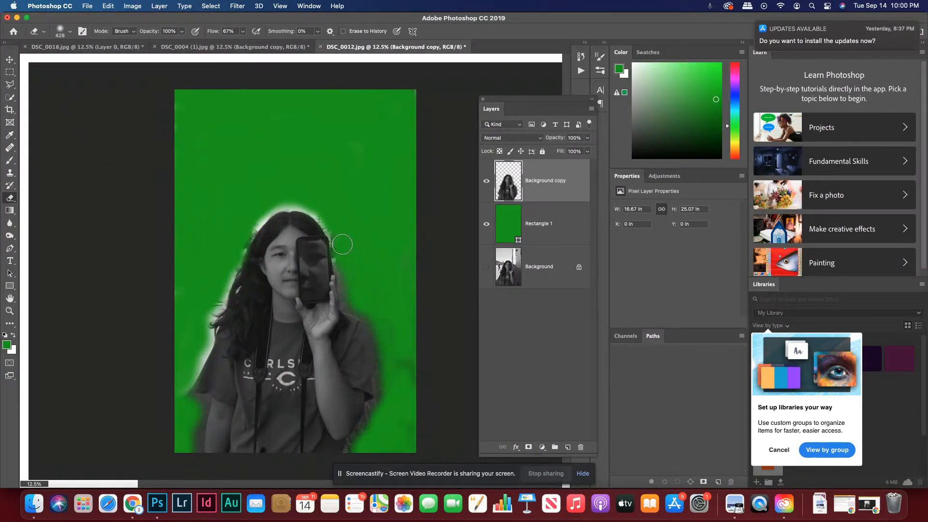
mouse_move(313, 204)
left_mouse_down()
mouse_move(267, 210)
mouse_move(231, 253)
mouse_move(170, 396)
mouse_move(195, 404)
mouse_move(189, 457)
mouse_move(189, 404)
left_mouse_up()
mouse_move(381, 409)
left_mouse_down()
mouse_move(361, 438)
mouse_move(361, 458)
left_mouse_up()
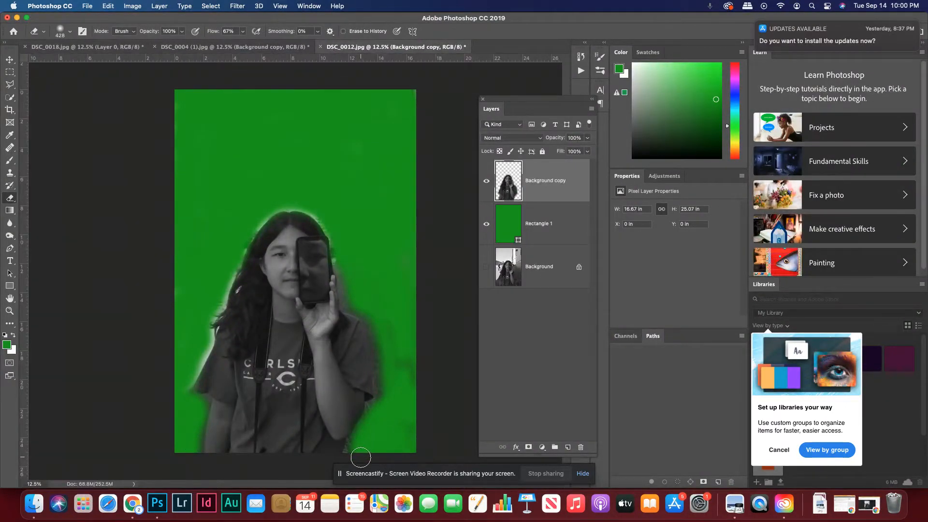
Reduce the eraser to 143 px and erase the remaining fringe beside the phone, raised hand, hair and adjacent shoulder.
key("super+equal")
key("super+equal")
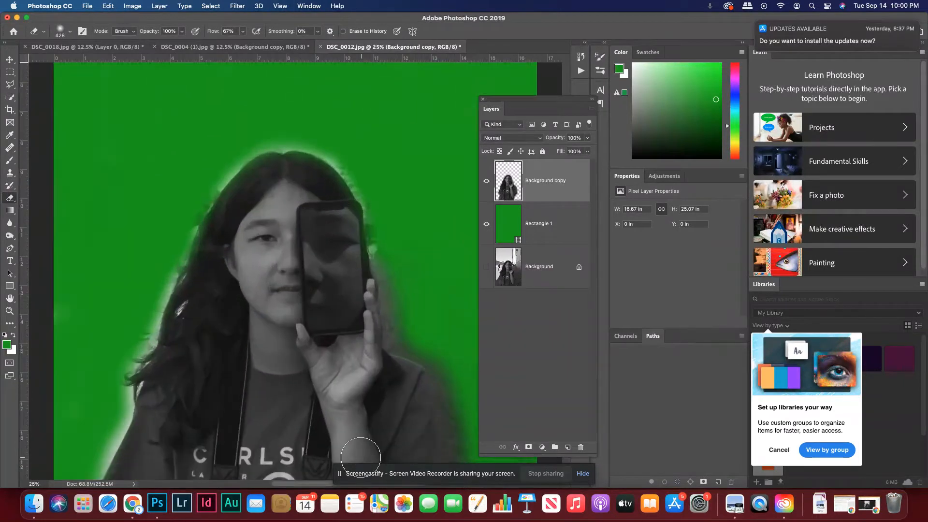
scroll(394, 415, "down", 1)
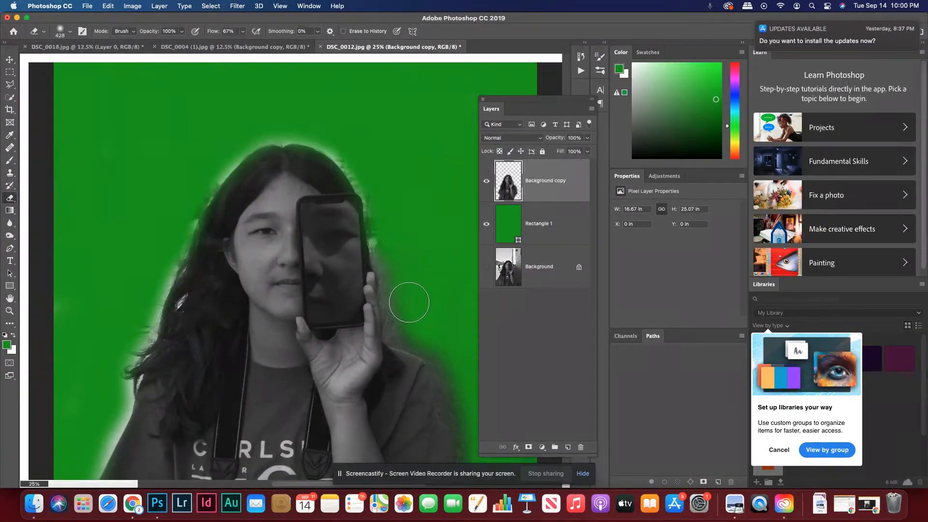
right_click(411, 310)
left_click(487, 331)
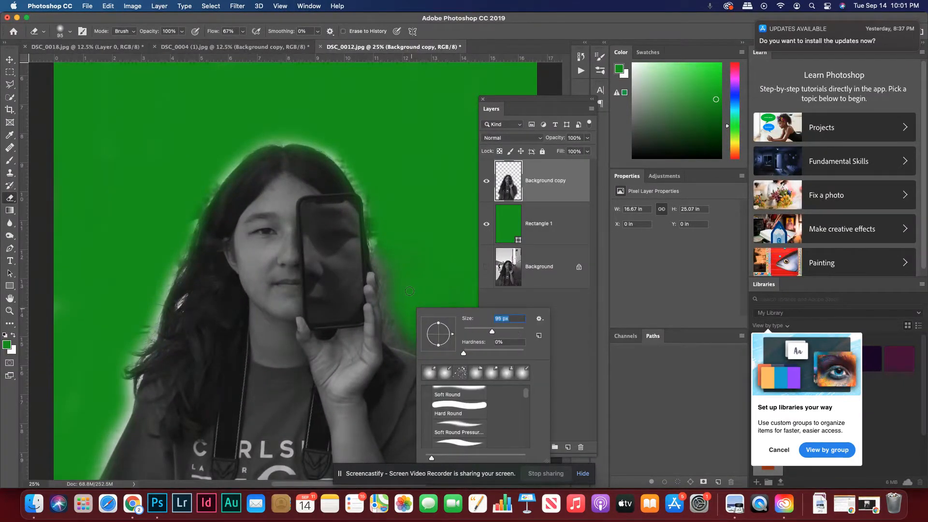
mouse_move(394, 275)
left_mouse_down()
mouse_move(373, 209)
mouse_move(395, 296)
mouse_move(396, 263)
mouse_move(391, 336)
mouse_move(439, 365)
mouse_move(448, 383)
mouse_move(413, 324)
left_mouse_up()
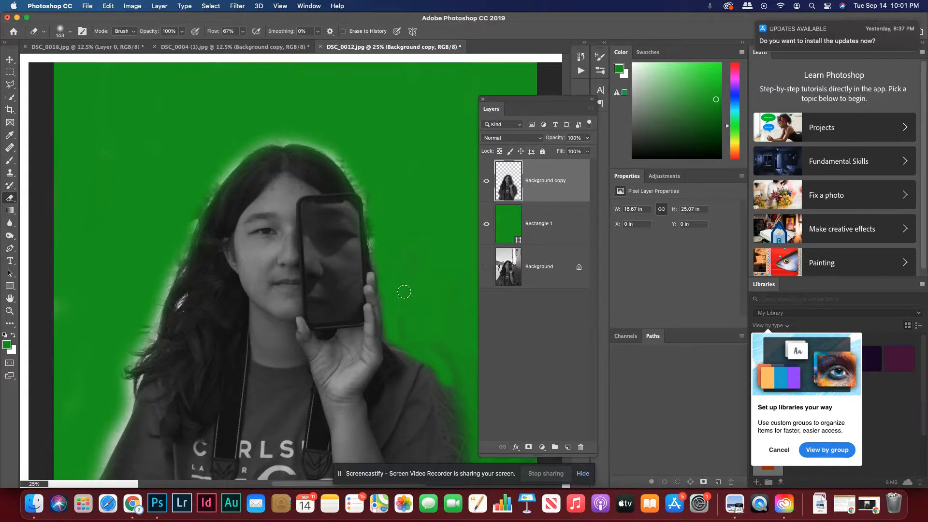
mouse_move(386, 226)
left_mouse_down()
mouse_move(376, 224)
mouse_move(367, 192)
mouse_move(332, 145)
left_mouse_up()
mouse_move(410, 316)
left_mouse_down()
mouse_move(404, 321)
mouse_move(439, 356)
mouse_move(455, 455)
mouse_move(465, 405)
mouse_move(419, 313)
mouse_move(410, 331)
mouse_move(405, 316)
left_mouse_up()
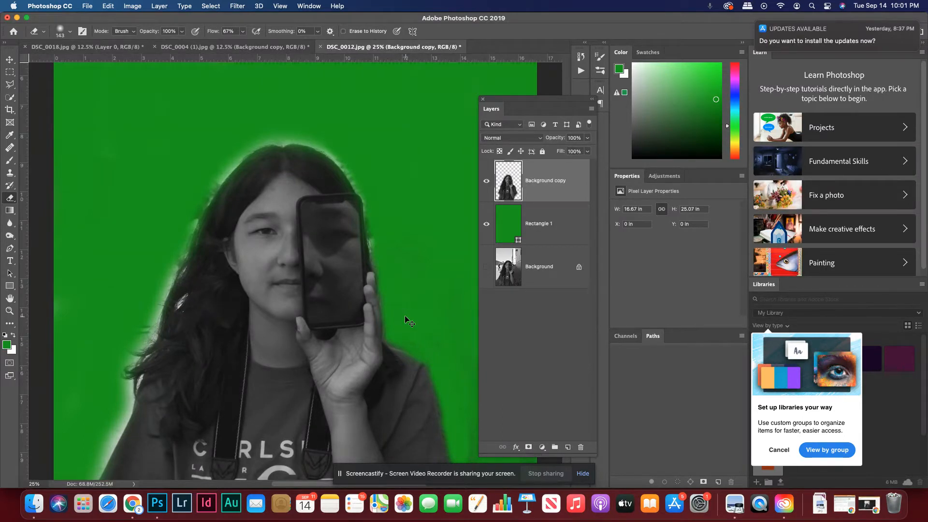
Set the eraser brush size to 127 px.
key("super+minus")
right_click(405, 316)
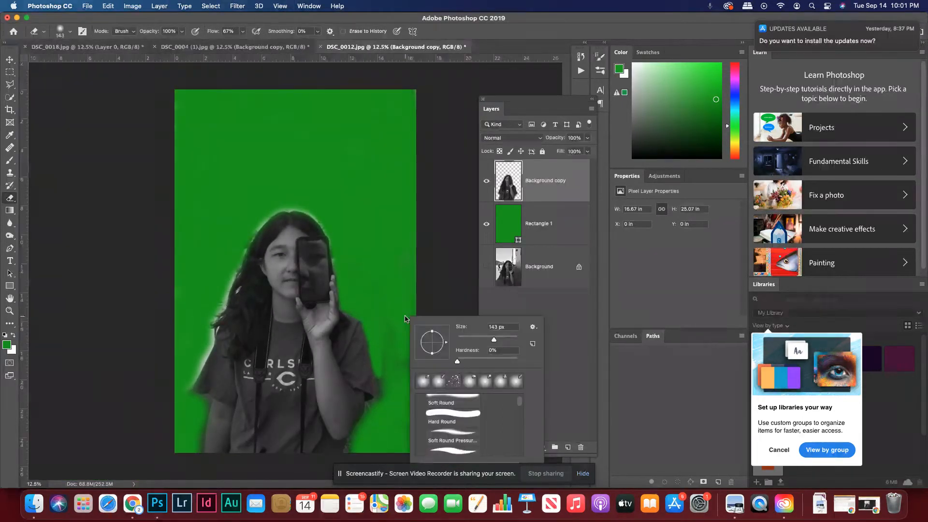
left_click_drag(488, 334, 515, 339)
type("127")
key("Return")
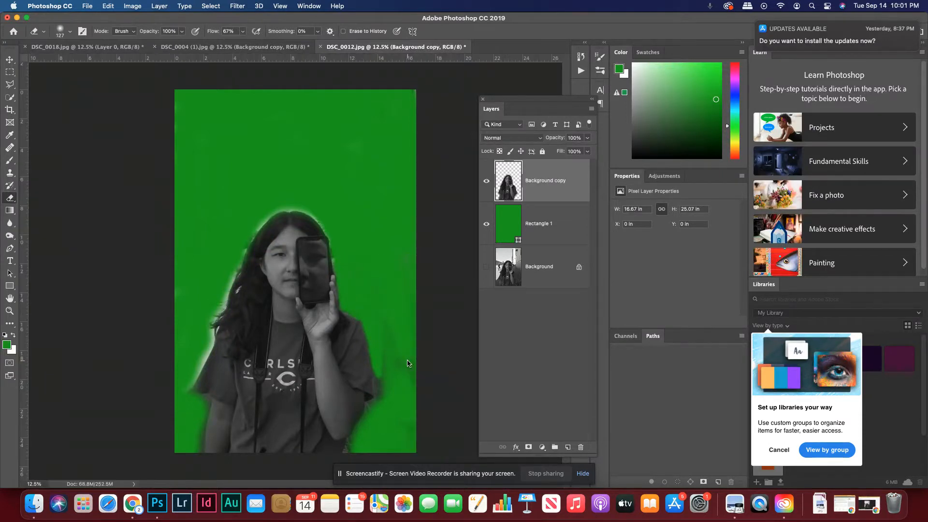
Enlarge the eraser to 444 px and erase the leftover background patches beside the girl's raised arm and along the adjacent canvas edge.
right_click(408, 331)
left_click_drag(494, 354, 503, 352)
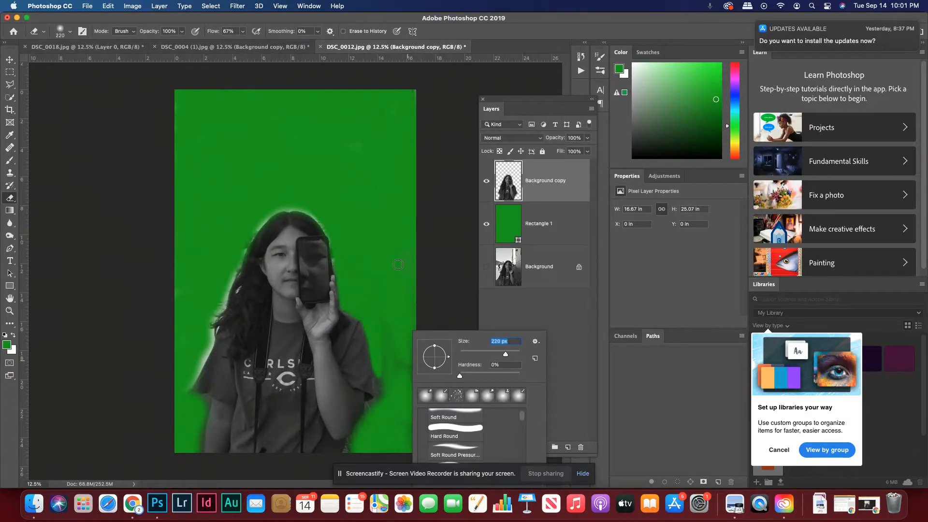
key("Return")
right_click(412, 352)
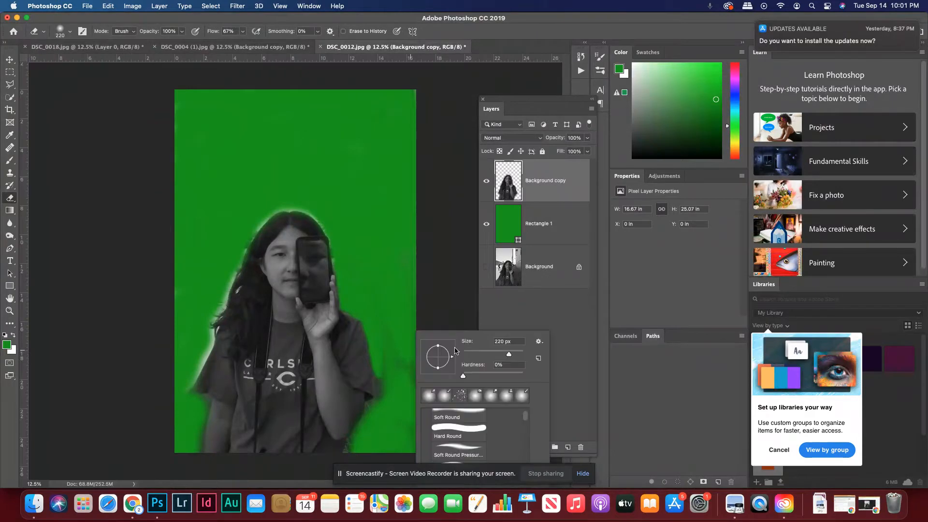
left_click_drag(512, 356, 519, 355)
key("Return")
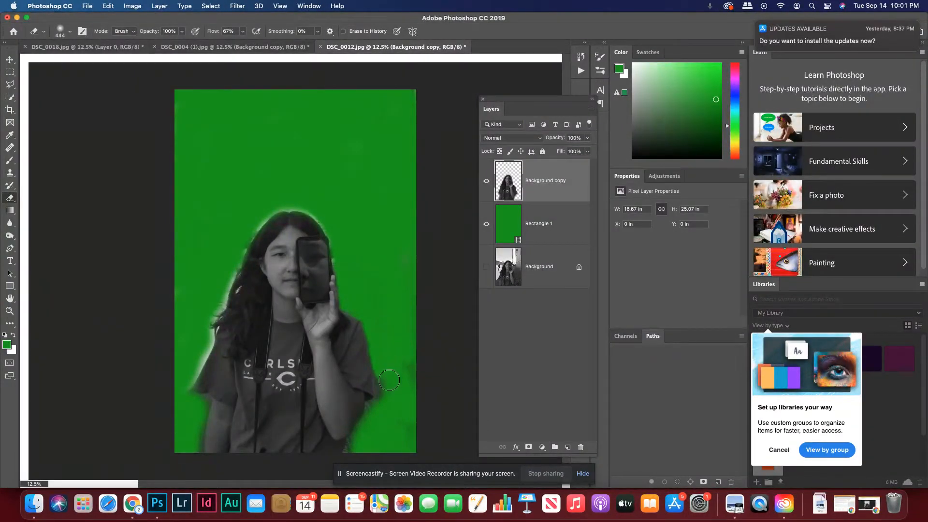
mouse_move(376, 412)
left_mouse_down()
mouse_move(352, 451)
mouse_move(359, 456)
left_mouse_up()
left_click_drag(386, 378, 421, 364)
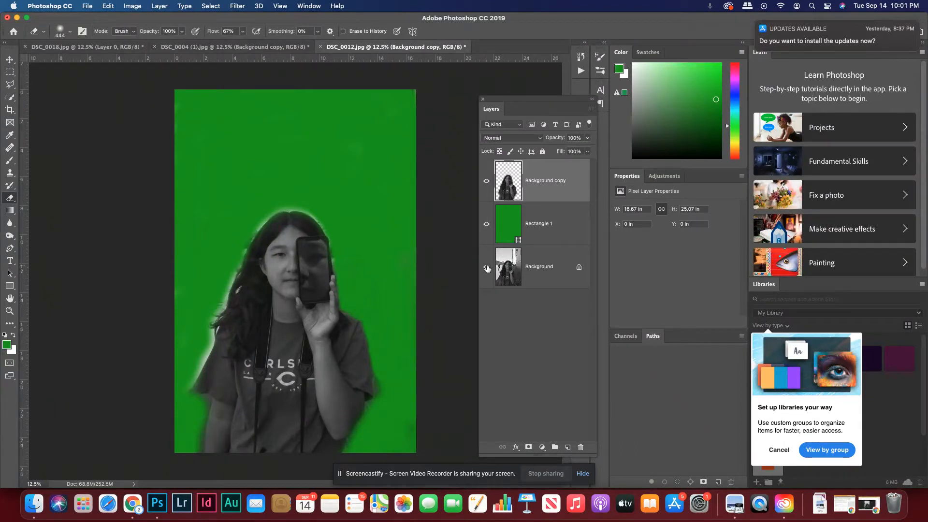
Convert the locked Background into a regular layer named Layer 0 and place Rectangle 1 beneath it.
double_click(552, 257)
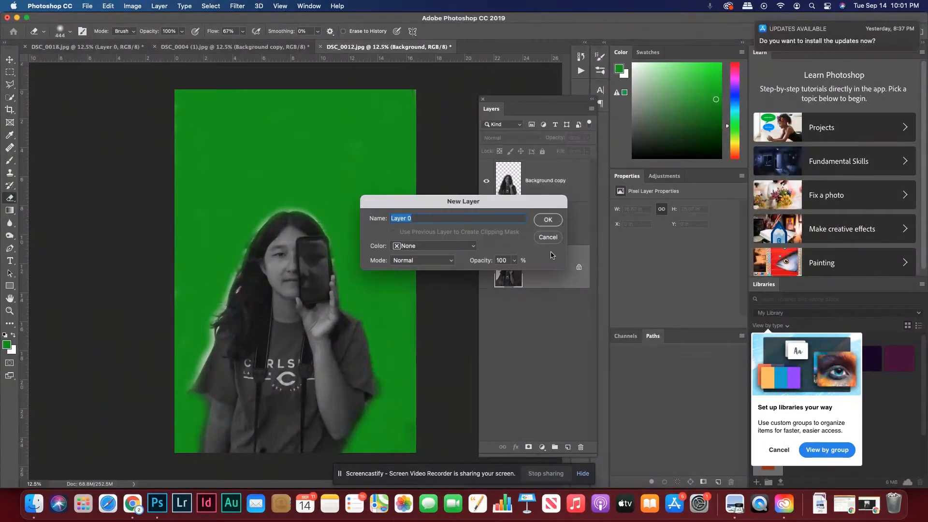
left_click(554, 226)
left_click_drag(555, 224, 555, 304)
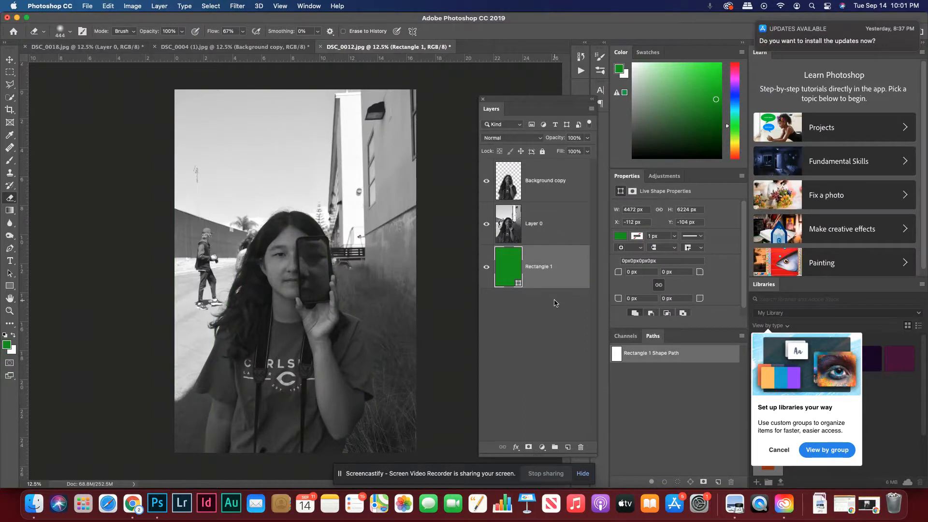
Liquify Layer 0 with a 5534 px twirl brush centred on the girl's face, swirling the photo into a spiral.
left_click(558, 227)
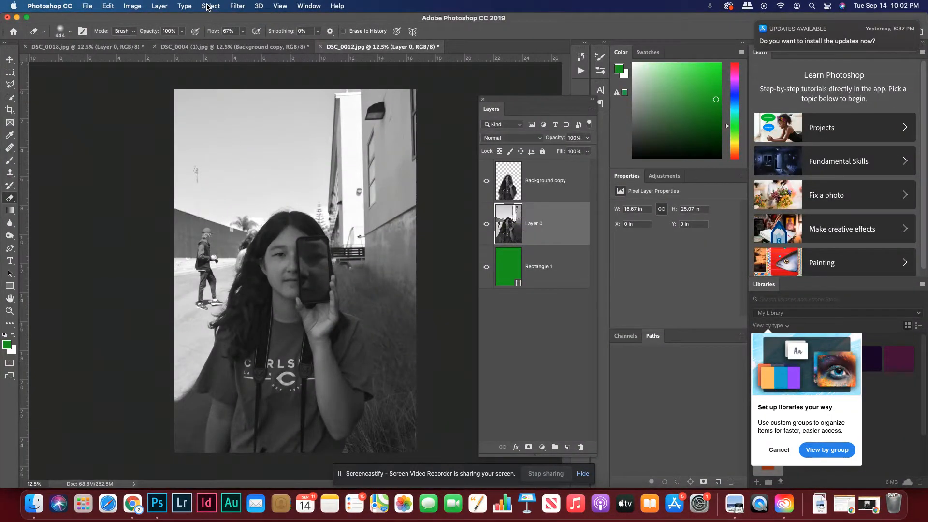
left_click(238, 6)
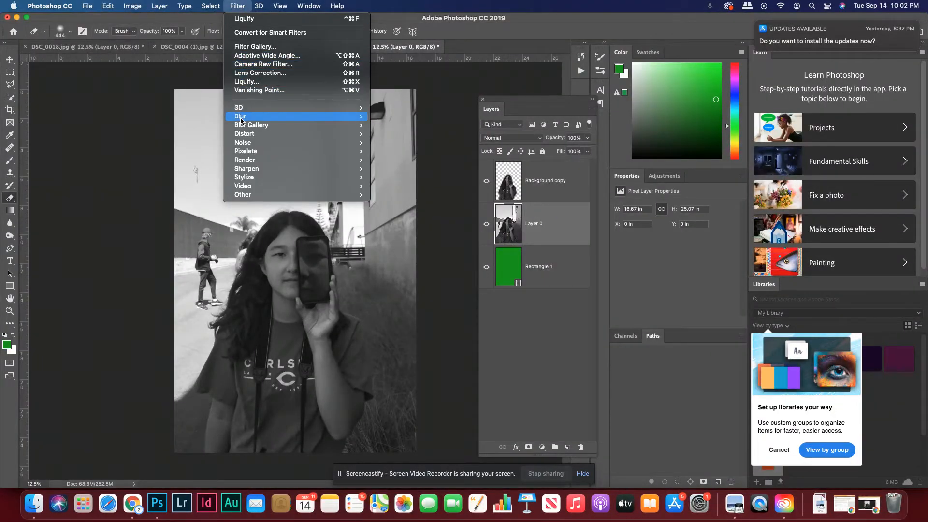
mouse_move(245, 144)
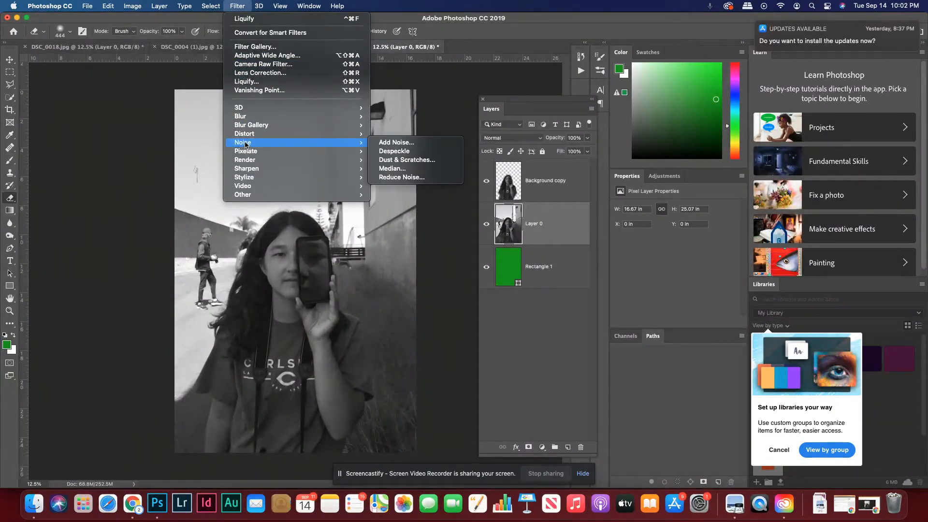
left_click(245, 83)
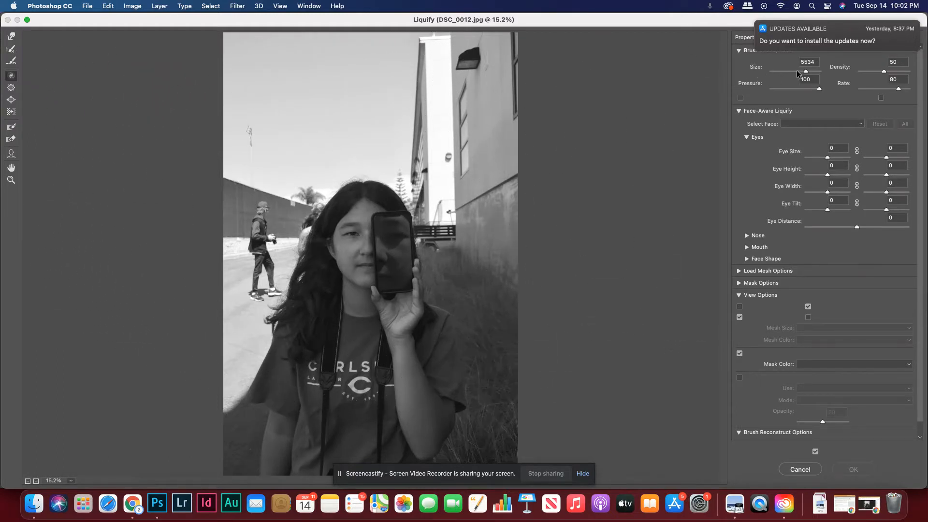
mouse_move(838, 30)
left_click(912, 44)
left_click(908, 67)
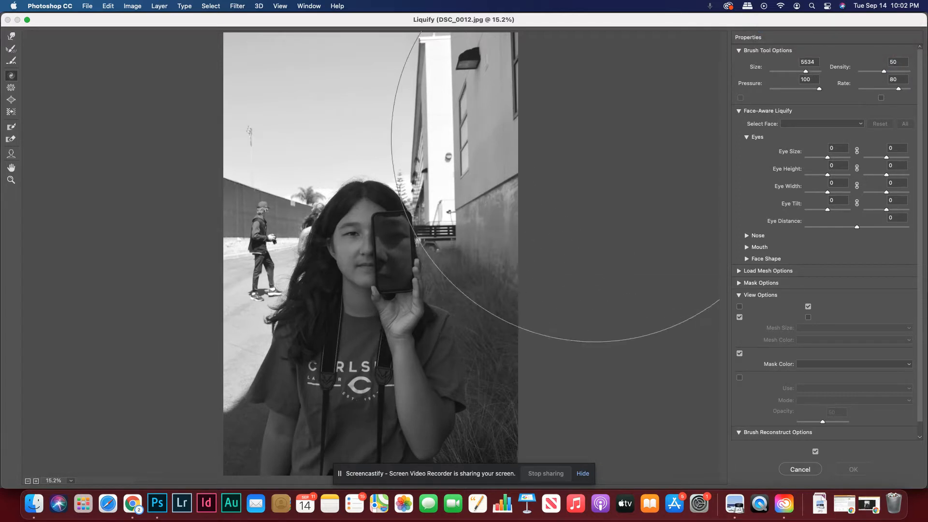
left_click_drag(345, 252, 356, 252)
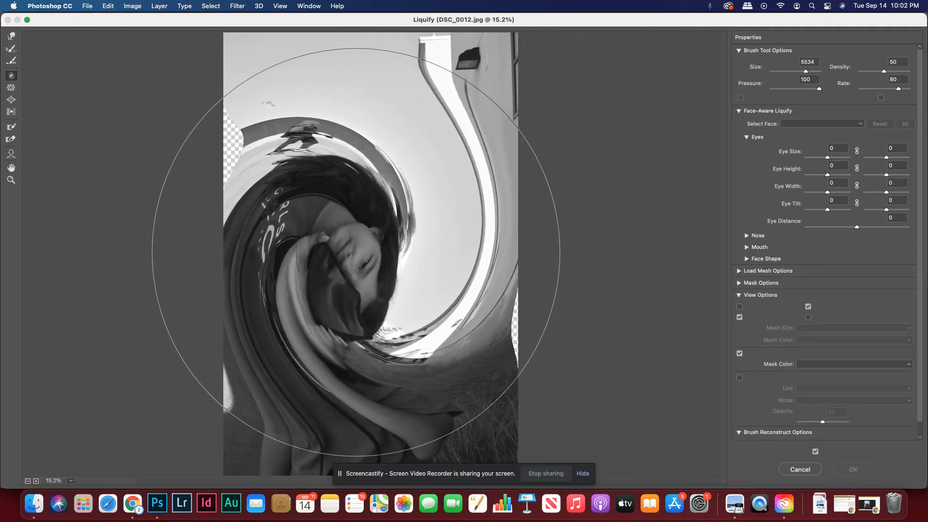
left_click_drag(356, 252, 356, 252)
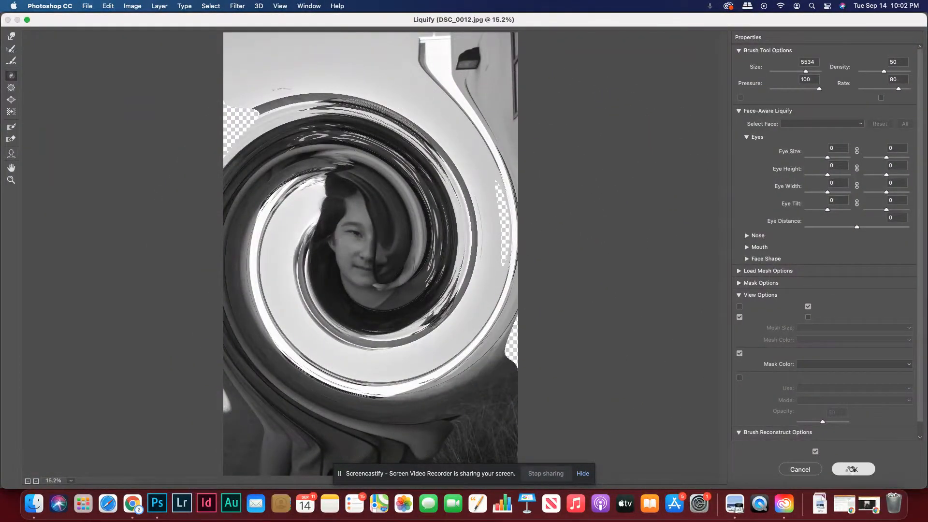
left_click(852, 471)
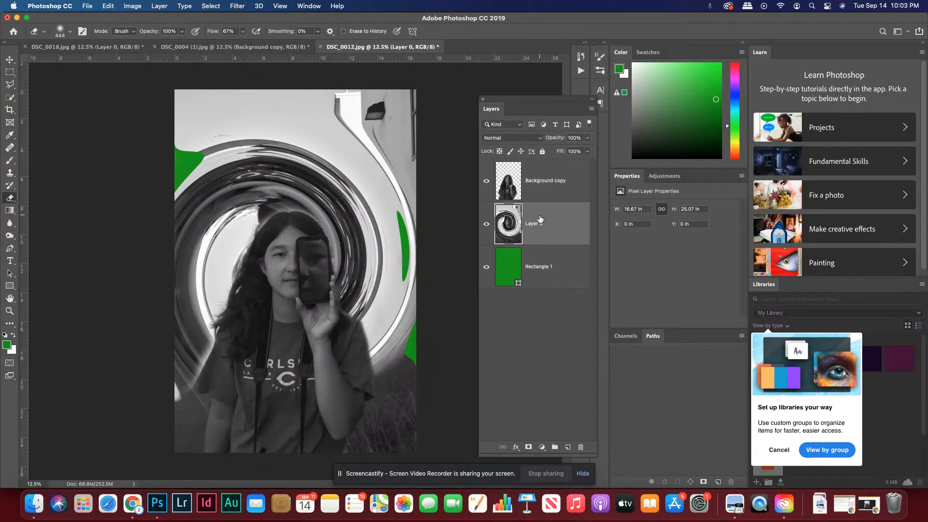
Set Layer 0's blend mode to Luminosity.
left_click(522, 139)
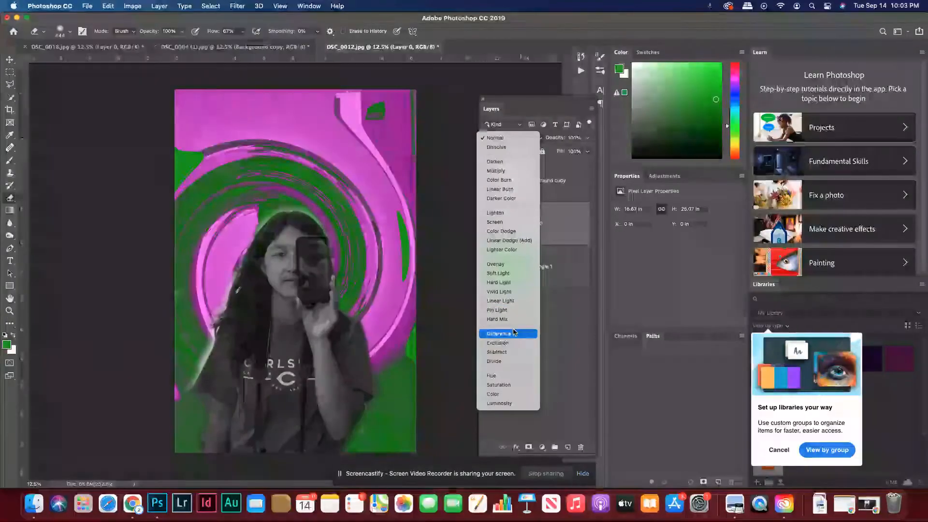
left_click(500, 404)
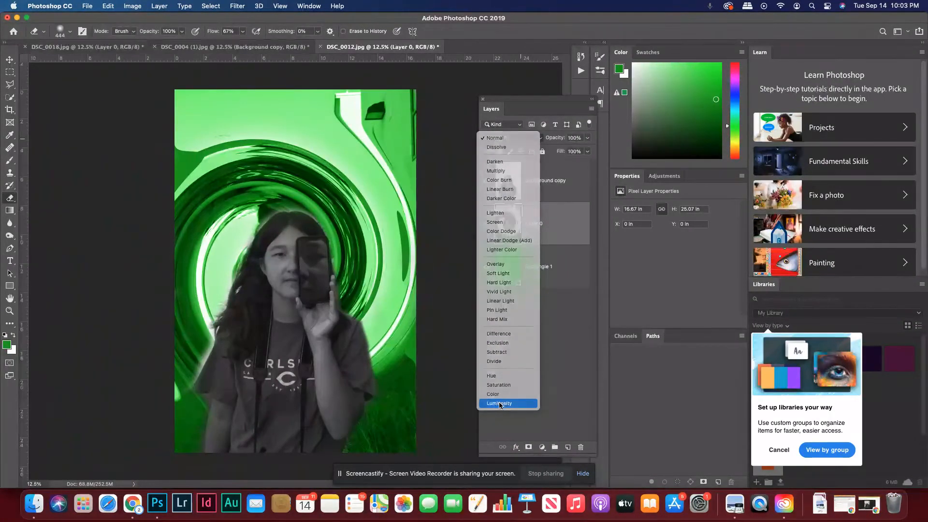
left_click(539, 183)
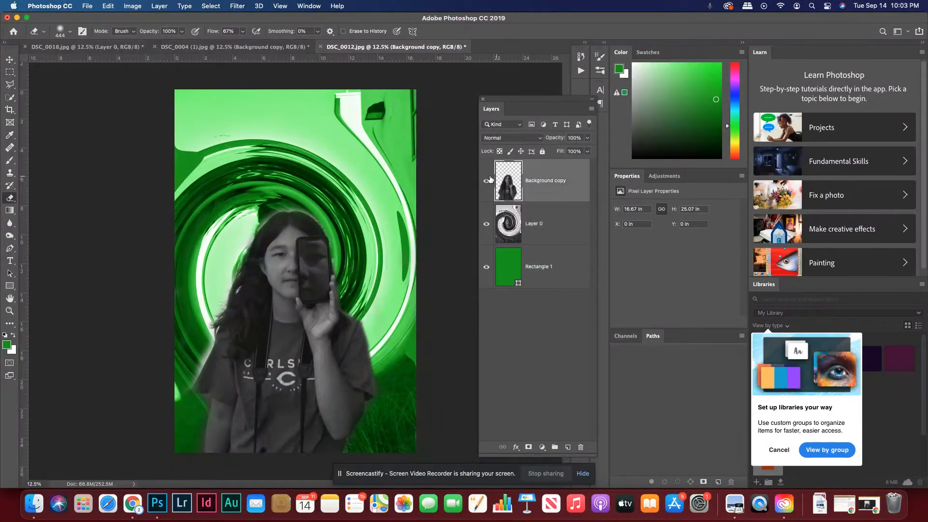
left_click(509, 137)
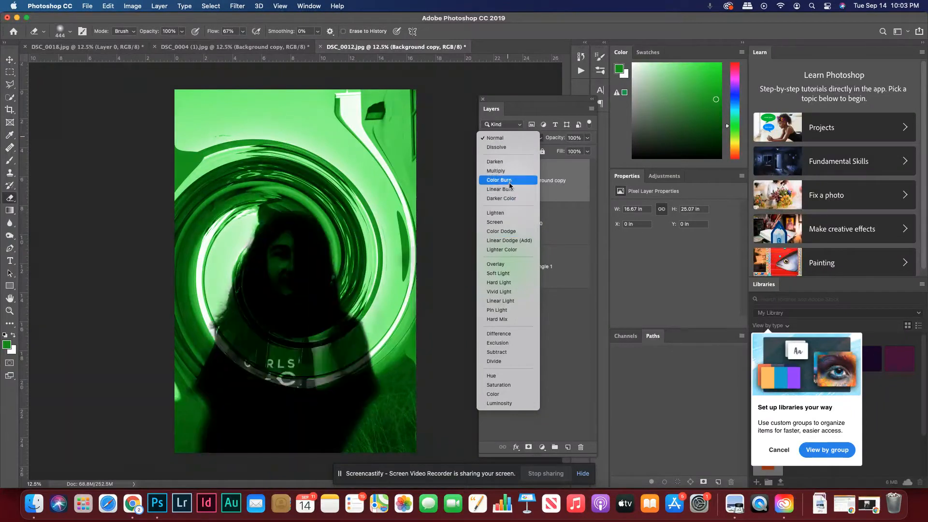
left_click(507, 140)
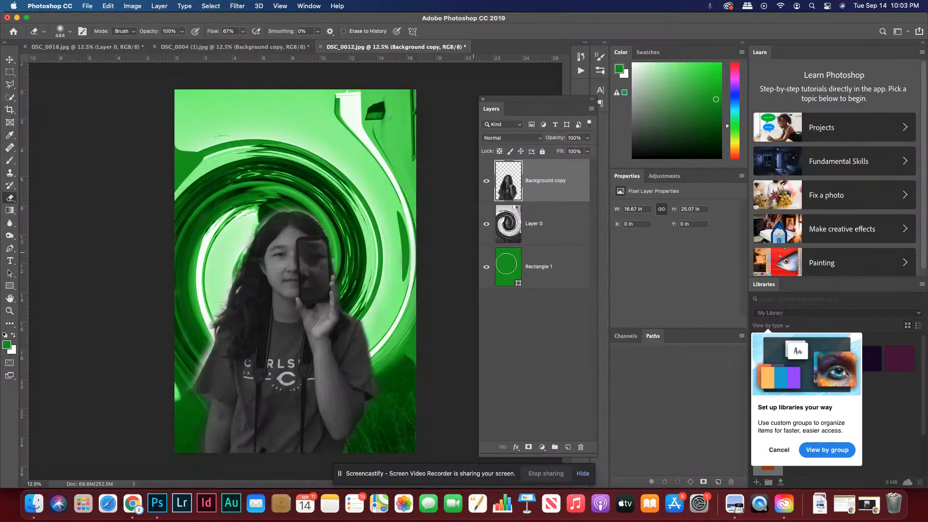
Change Rectangle 1's fill colour to a muted pinkish mauve.
double_click(506, 265)
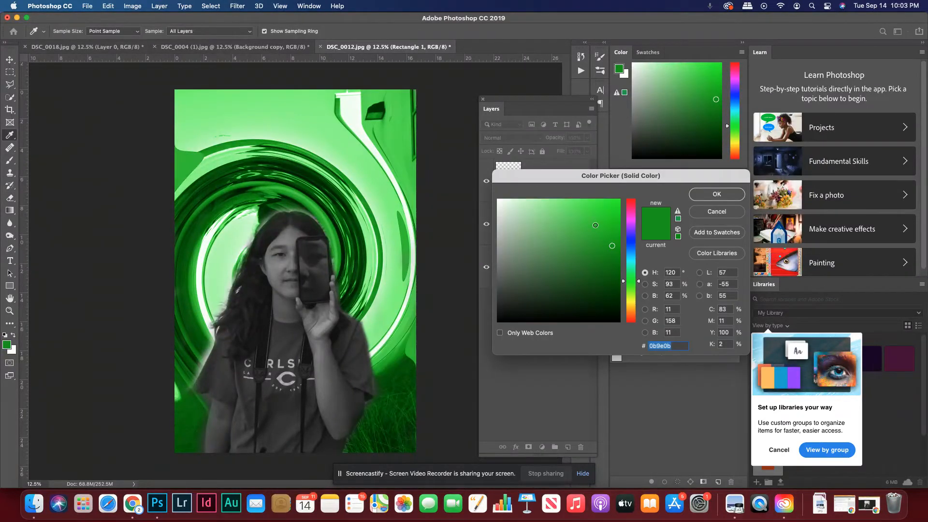
left_click(612, 216)
left_click_drag(631, 281, 631, 249)
left_click_drag(599, 295, 522, 244)
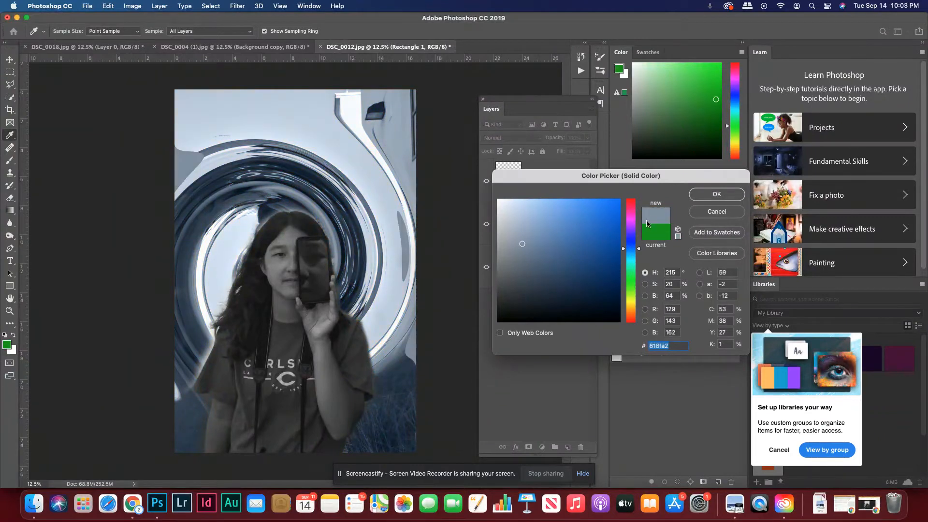
left_click_drag(630, 274, 631, 213)
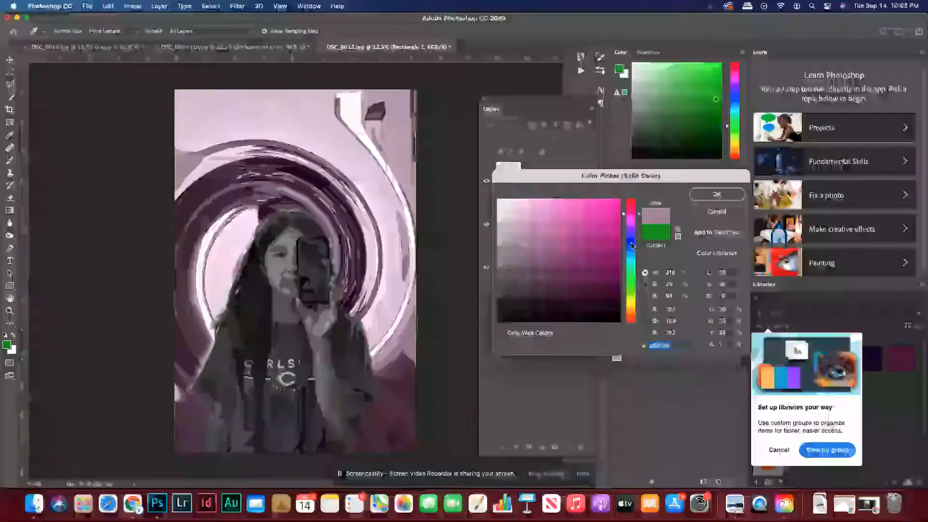
left_click(716, 195)
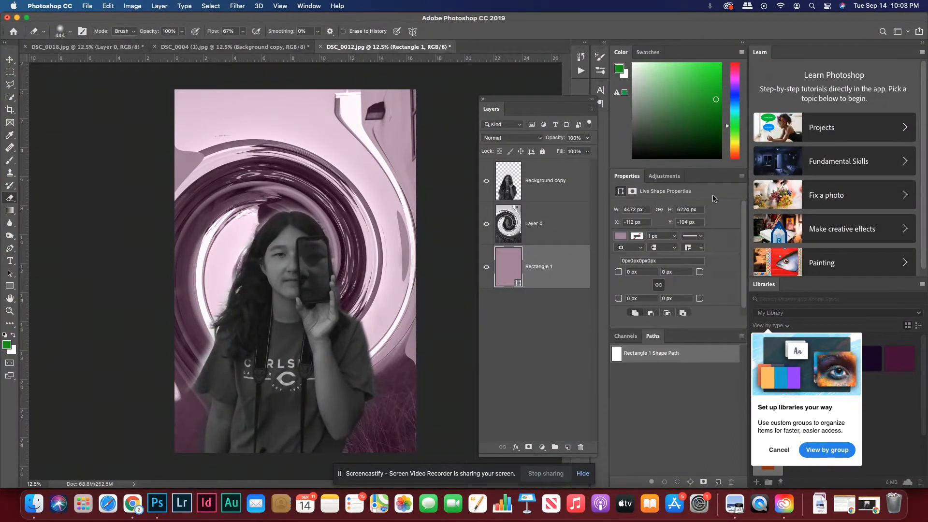
Brighten Background copy with a Levels adjustment, setting the midtone input to 1.22.
left_click(574, 190)
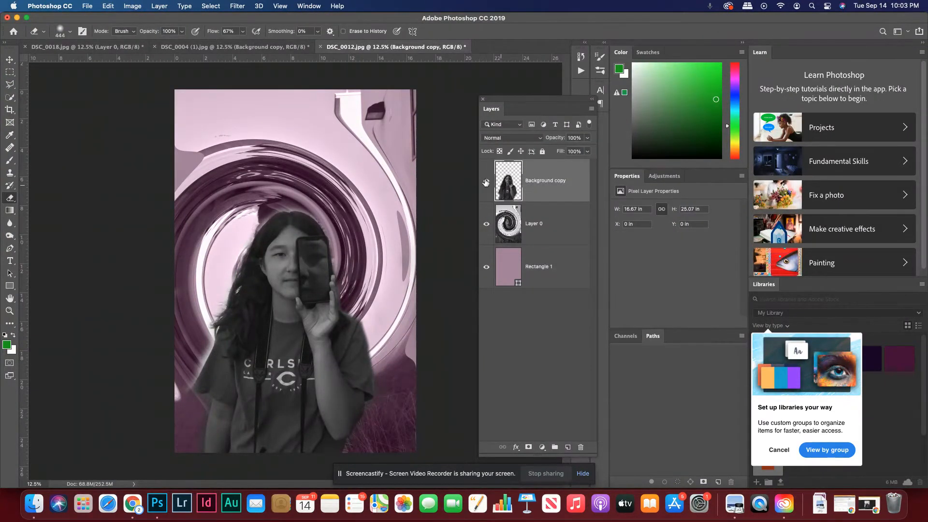
left_click(132, 6)
mouse_move(151, 32)
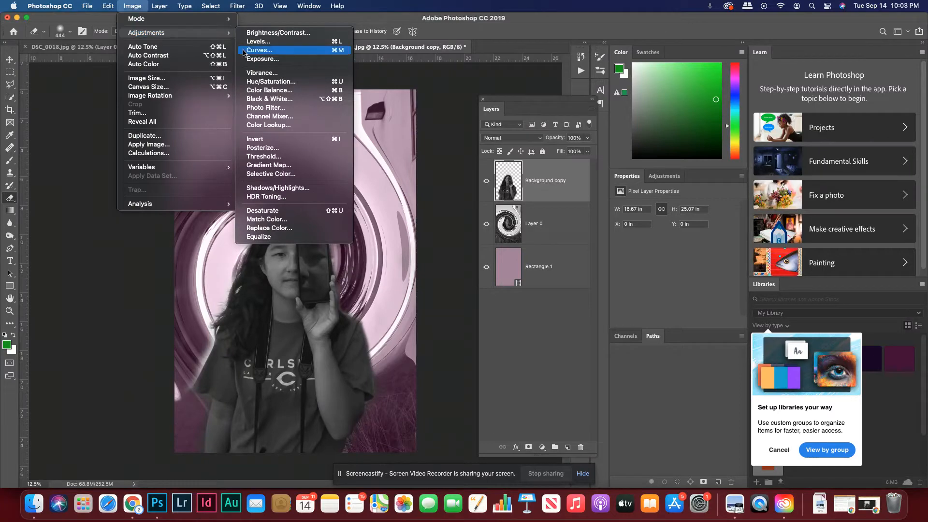
left_click(257, 41)
left_click_drag(682, 251, 676, 252)
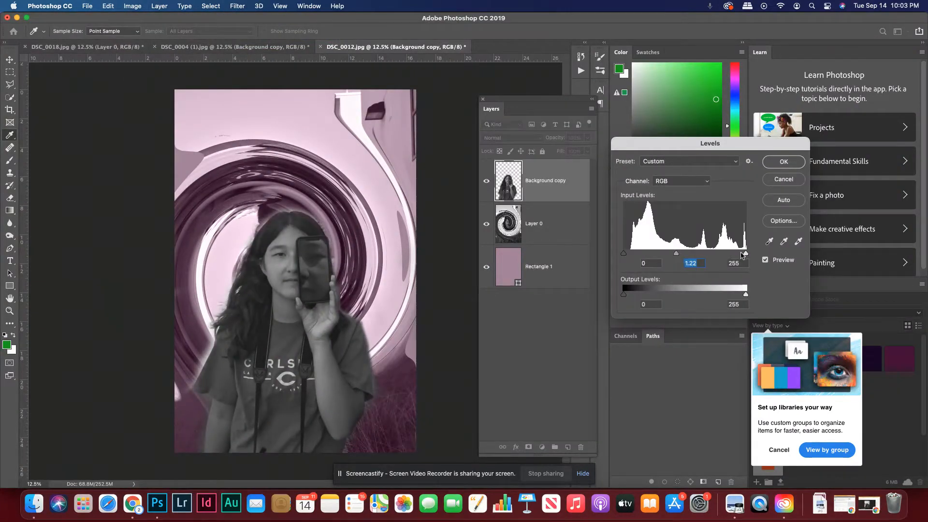
left_click(779, 164)
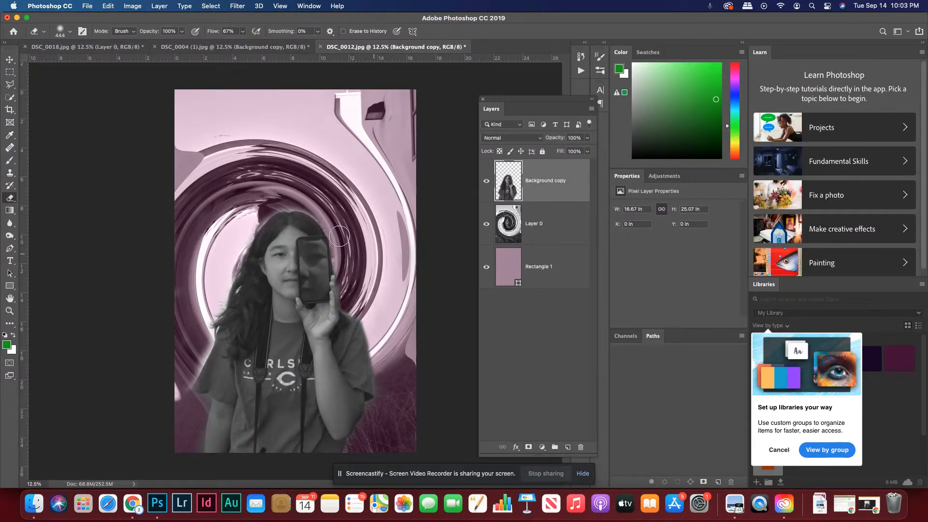
Save a JPEG copy to the Desktop as DSC_0012 copy.jpg at quality 12 (Maximum) with the Baseline ("Standard") format.
left_click(86, 6)
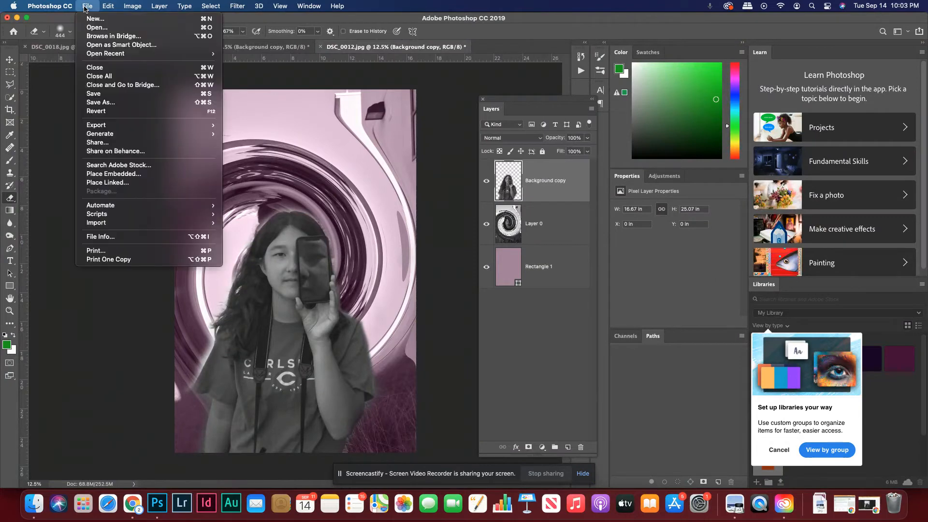
left_click(116, 106)
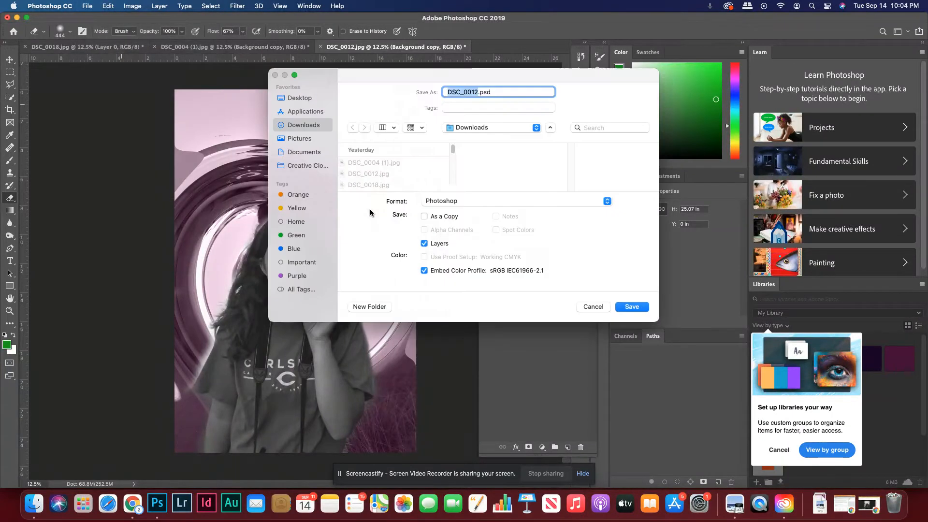
left_click(457, 202)
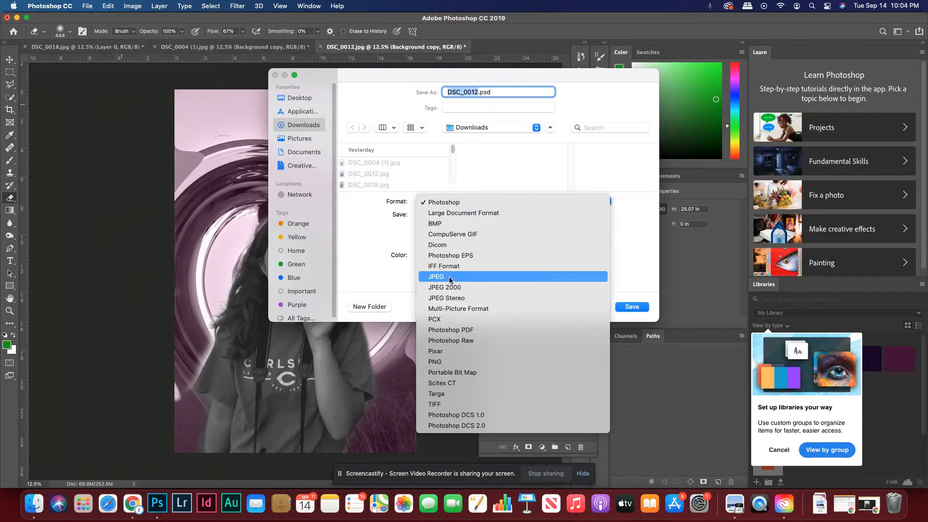
left_click(450, 278)
left_click(300, 96)
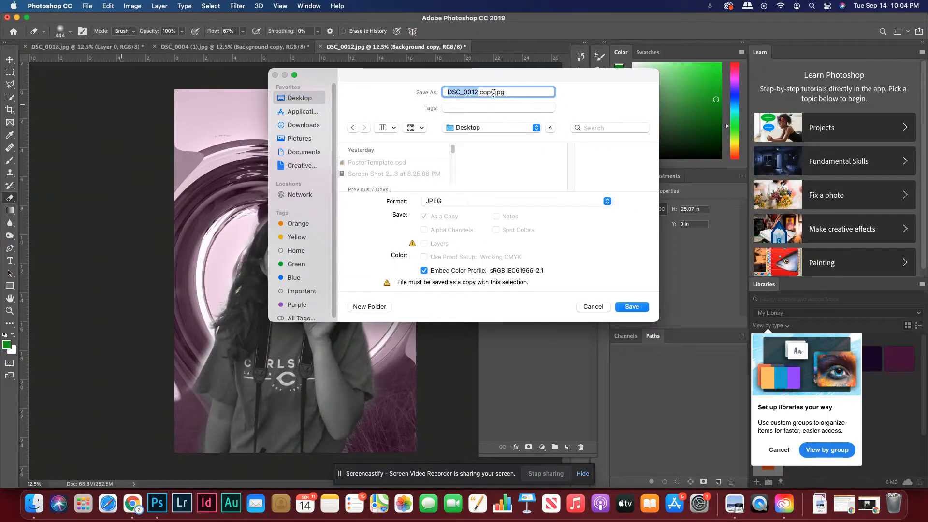
key("Return")
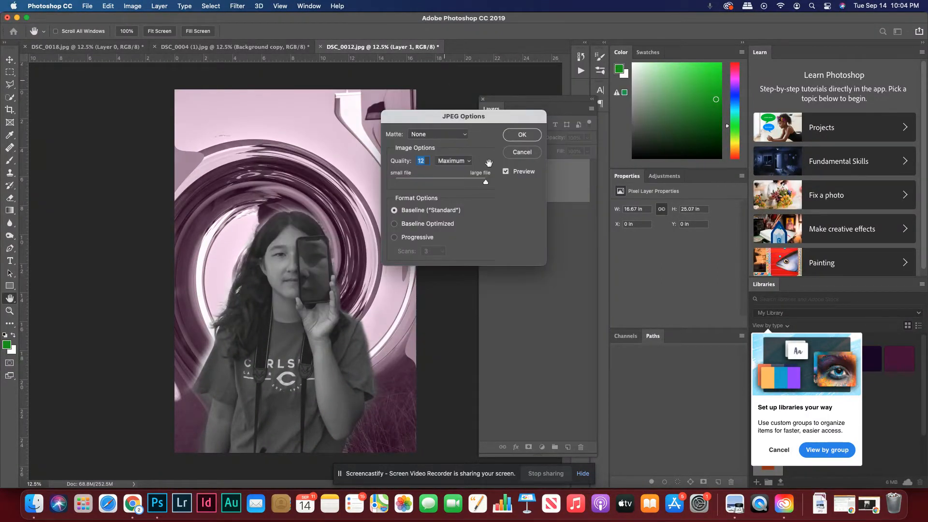
left_click(522, 136)
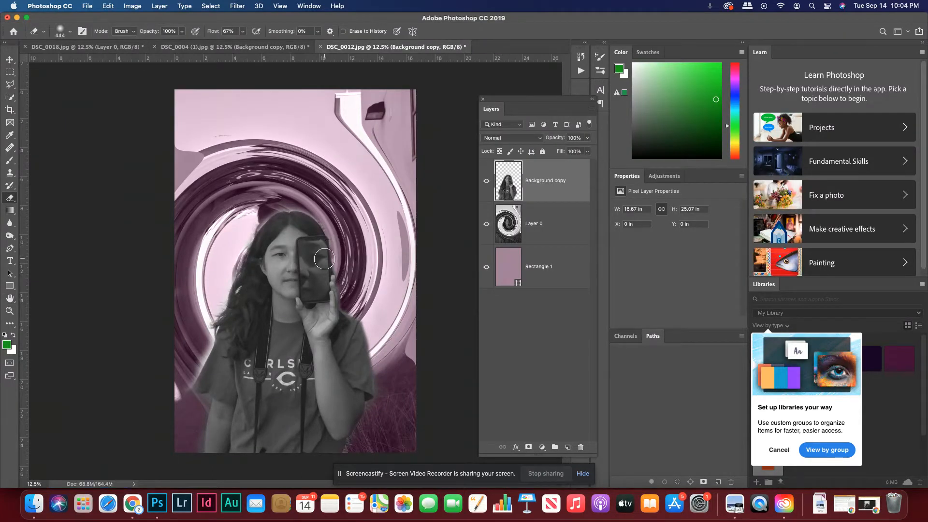
Switch to the DSC_0004 (1).jpg document and hide its Background copy layer.
left_click(231, 47)
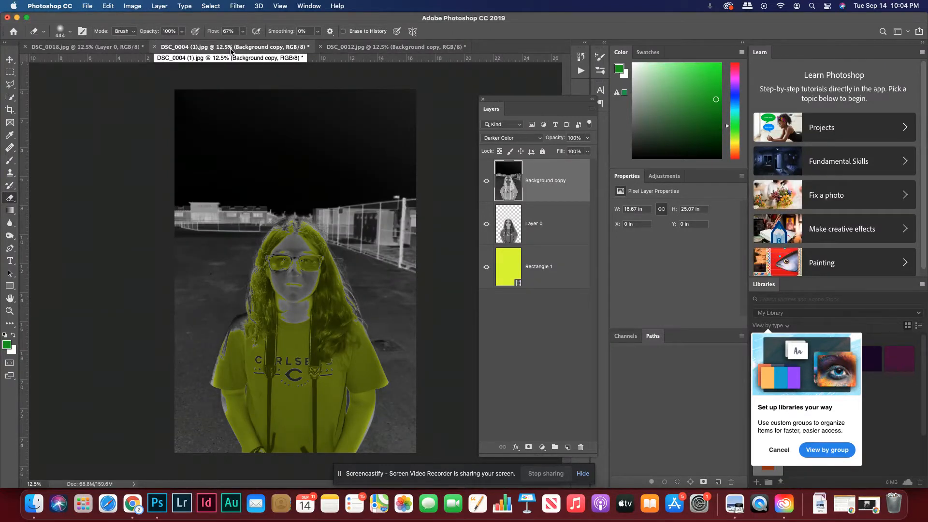
left_click(486, 182)
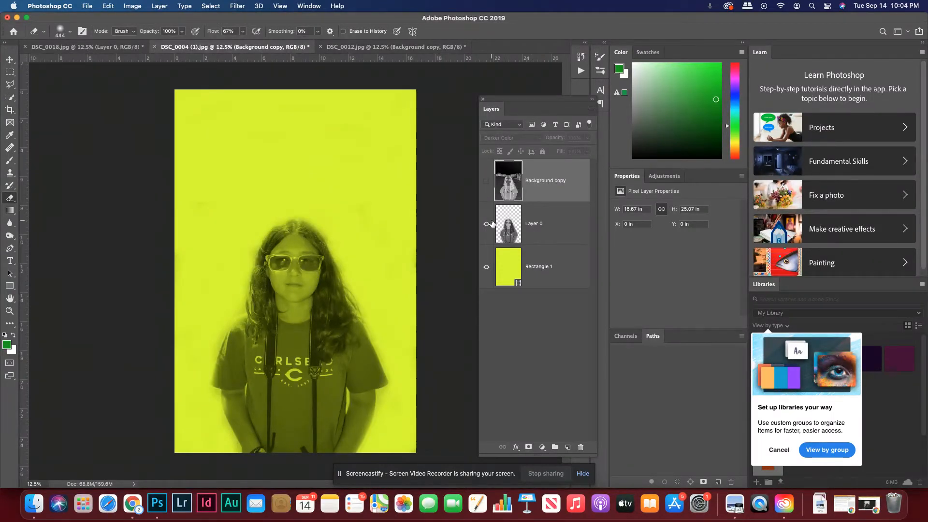
Show Background copy with Layer 0 and Rectangle 1 hidden, and invert Background copy's tones.
left_click(485, 182)
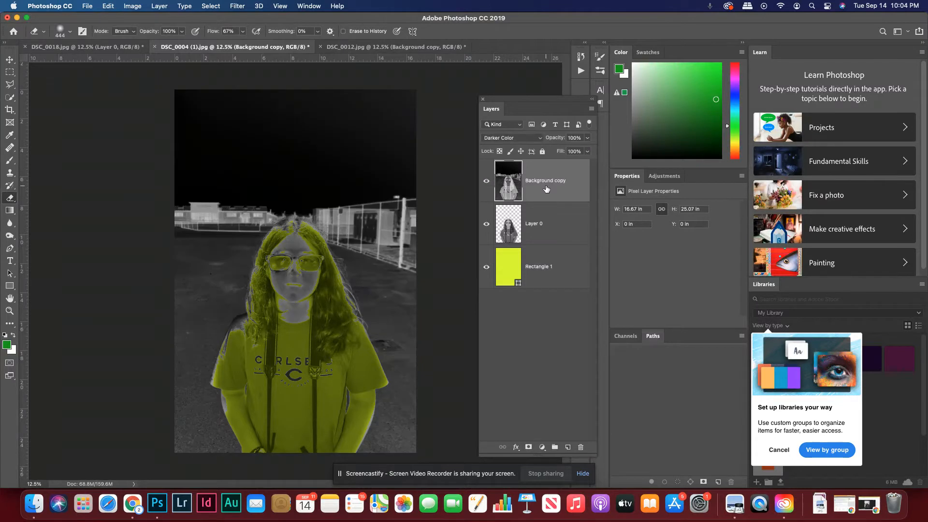
left_click(486, 224)
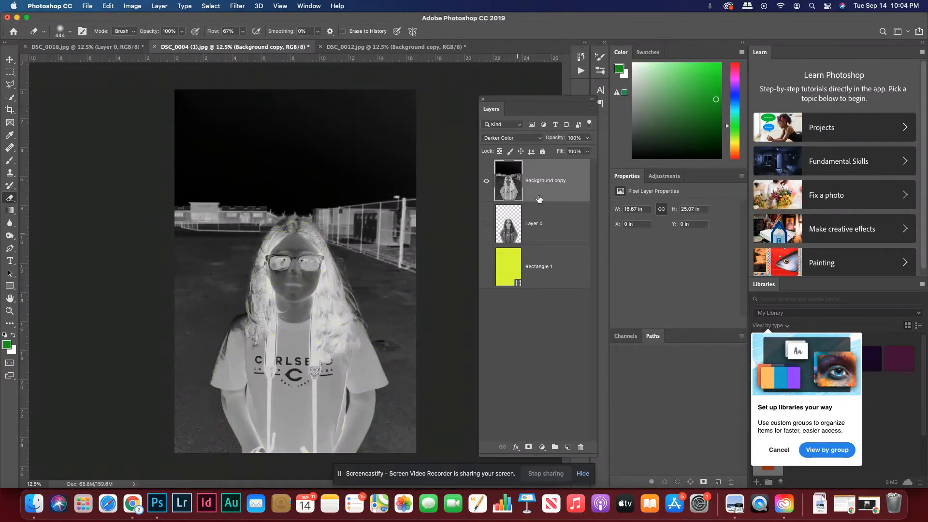
left_click(133, 6)
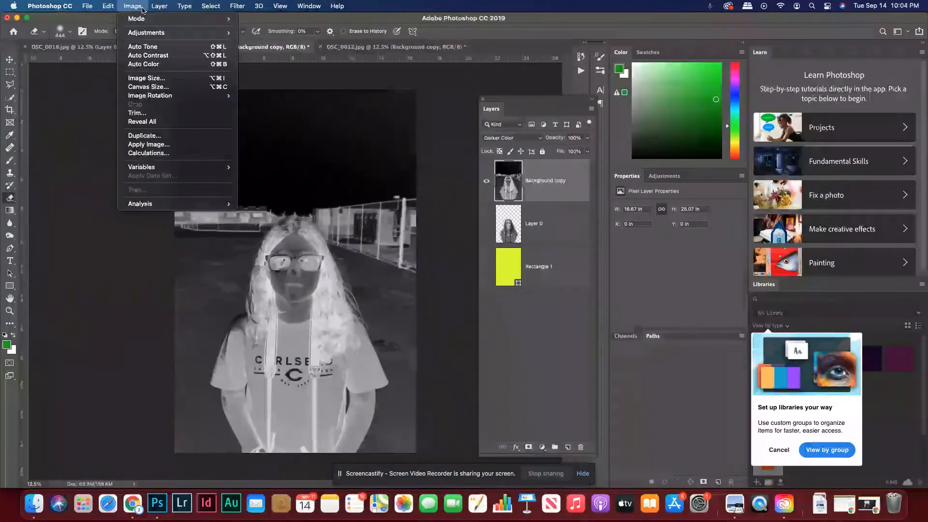
mouse_move(147, 32)
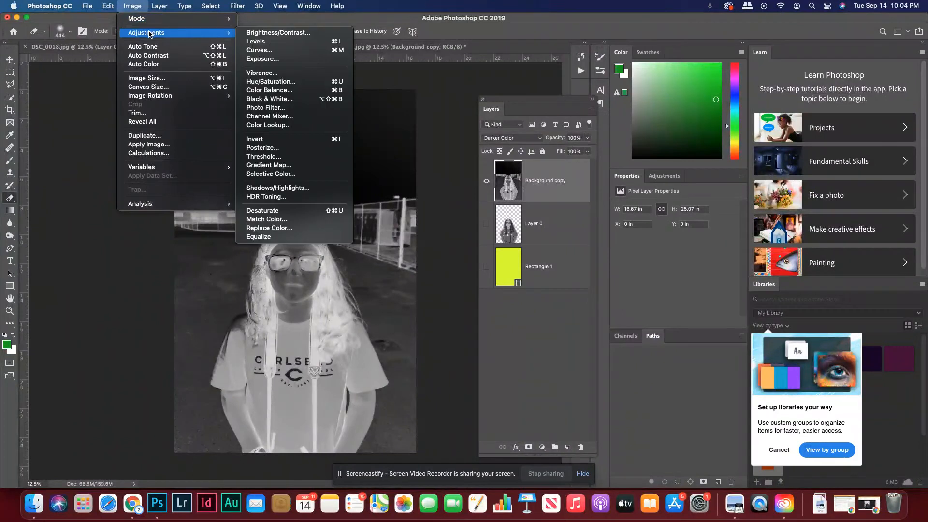
left_click(307, 141)
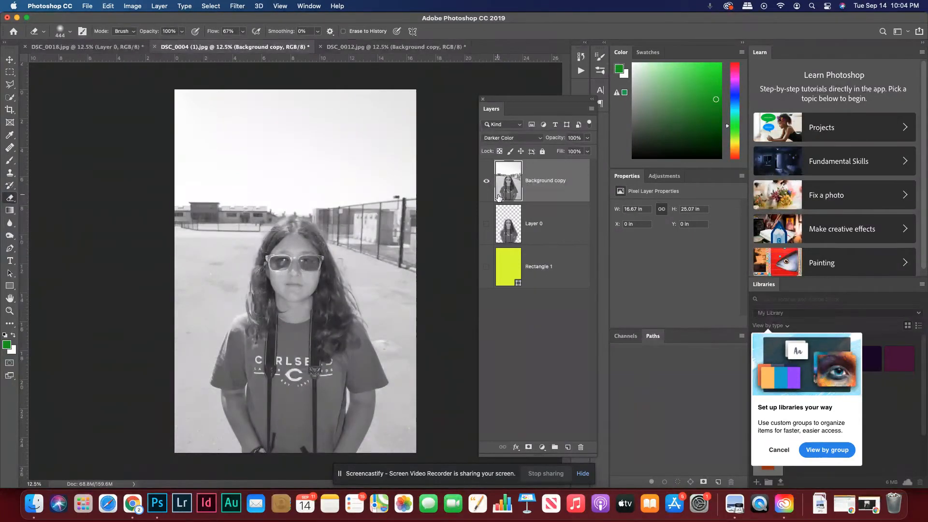
Check Layer 0 over Rectangle 1 without Background copy, and end with all three layers visible.
left_click(534, 218)
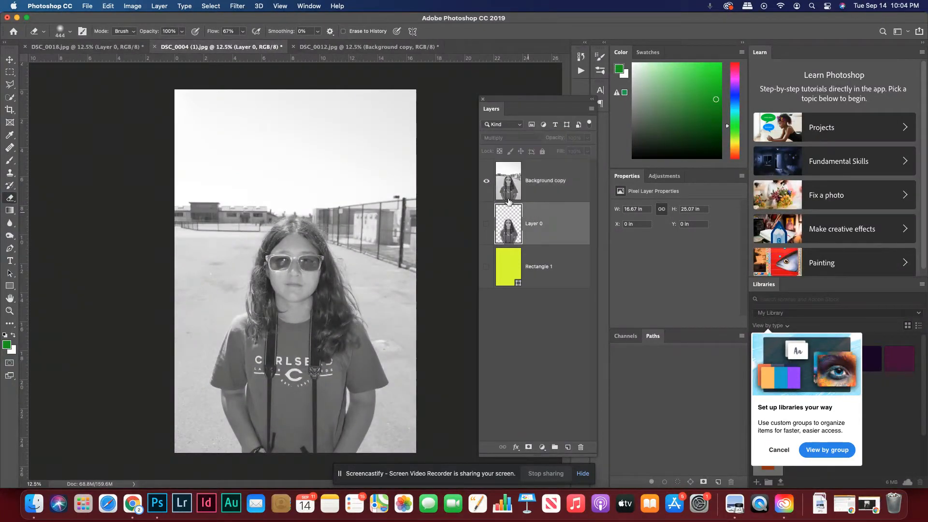
left_click(487, 181)
left_click(486, 224)
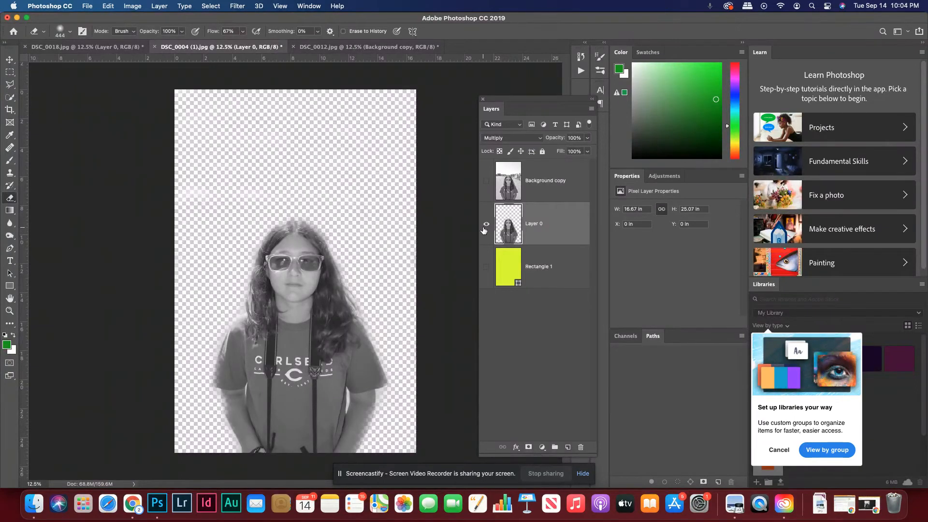
left_click(487, 267)
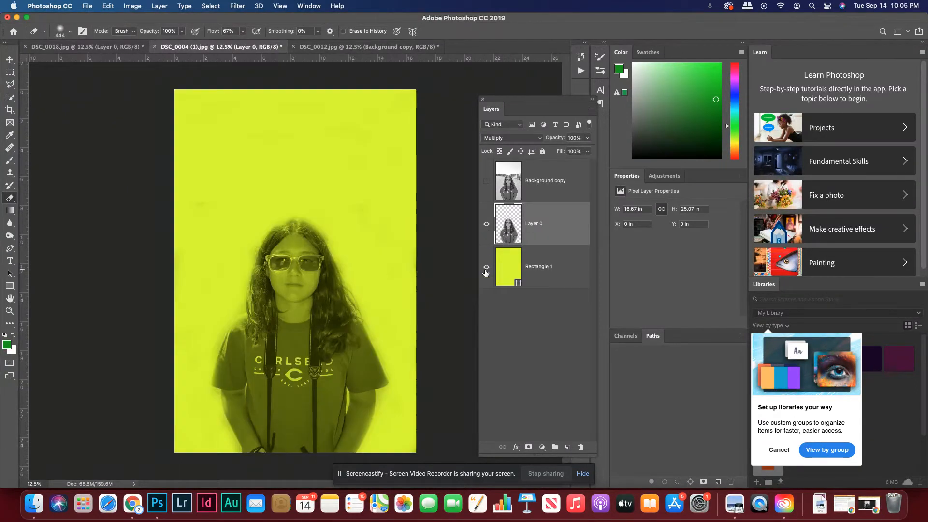
left_click(518, 139)
left_click(518, 139)
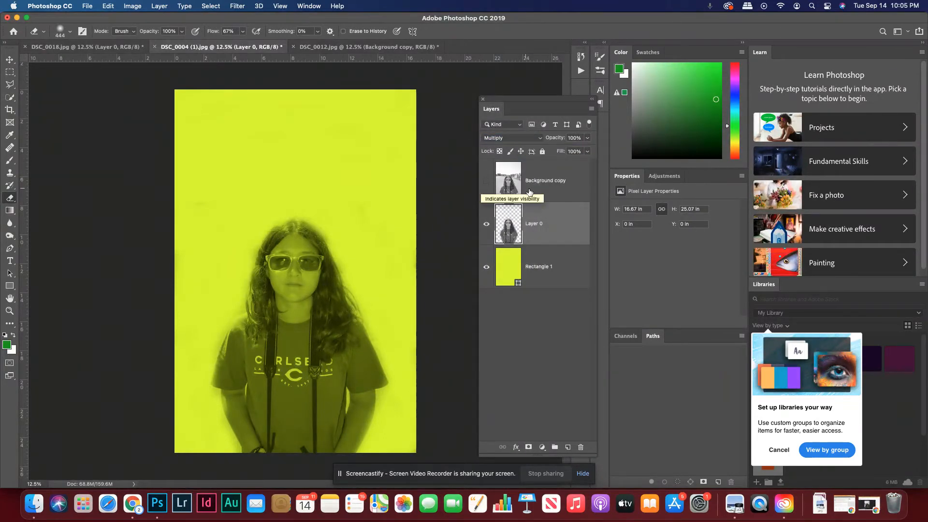
left_click(487, 186)
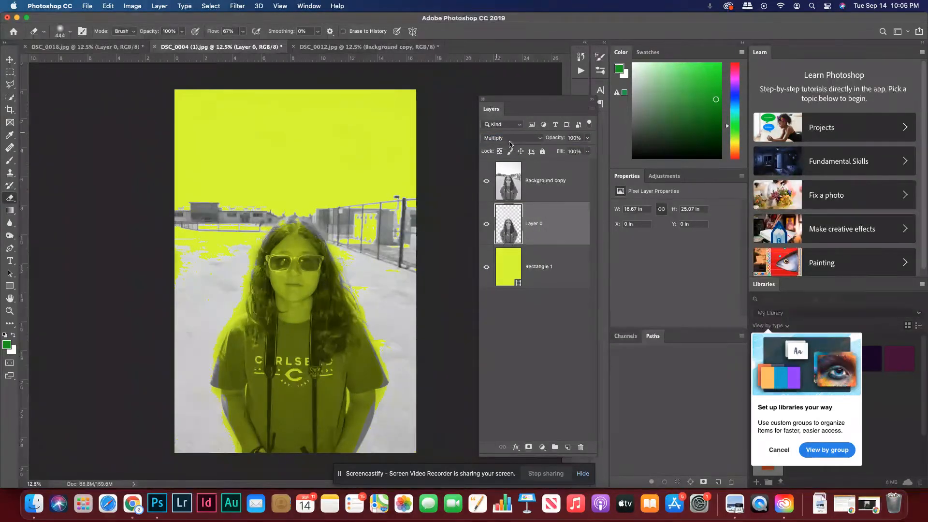
Try the Difference blending mode on Background copy, and settle on Multiply.
left_click(537, 174)
left_click(515, 139)
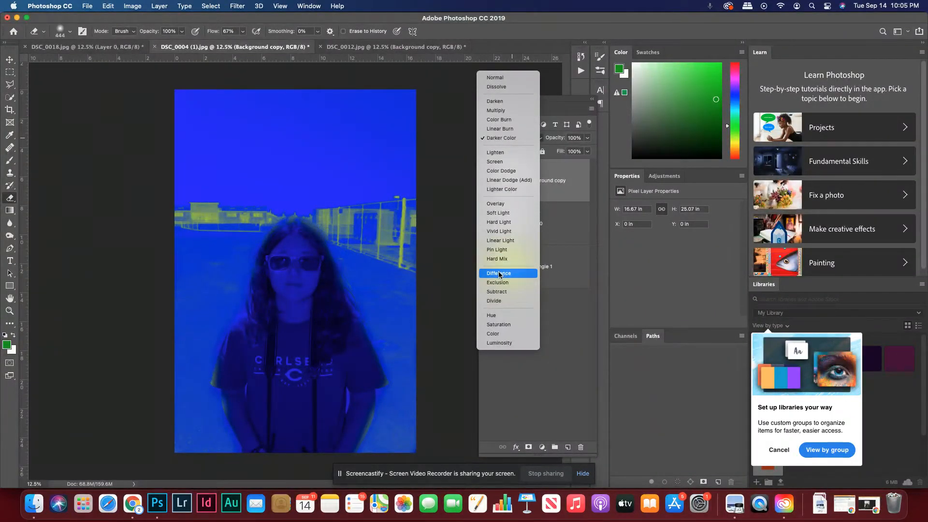
left_click(500, 275)
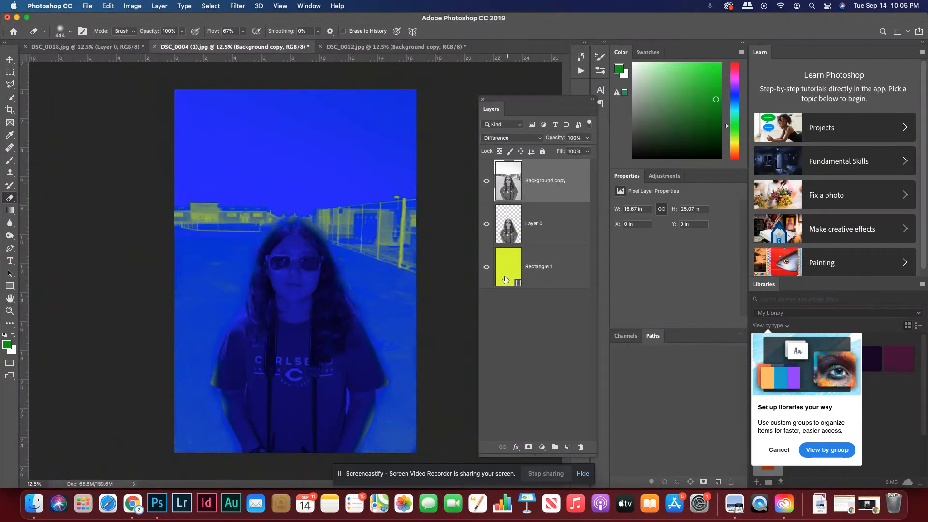
left_click(503, 139)
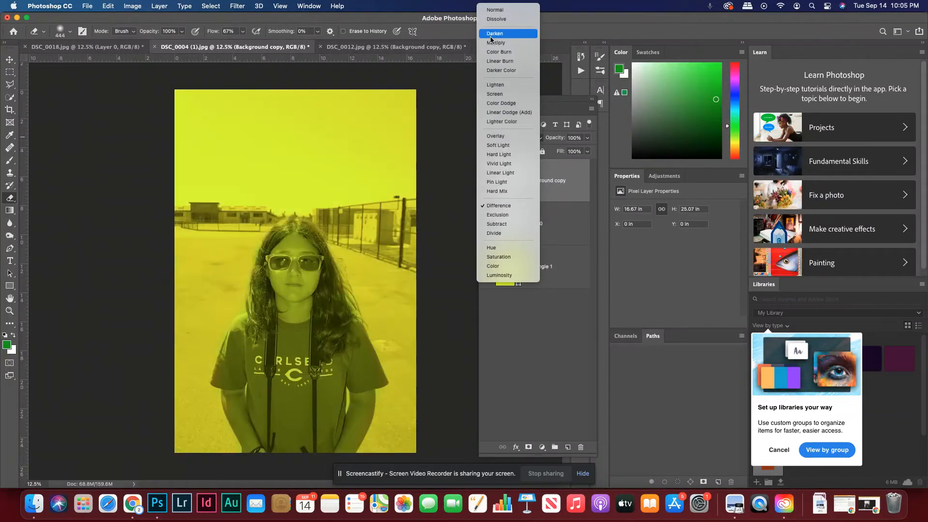
left_click(496, 42)
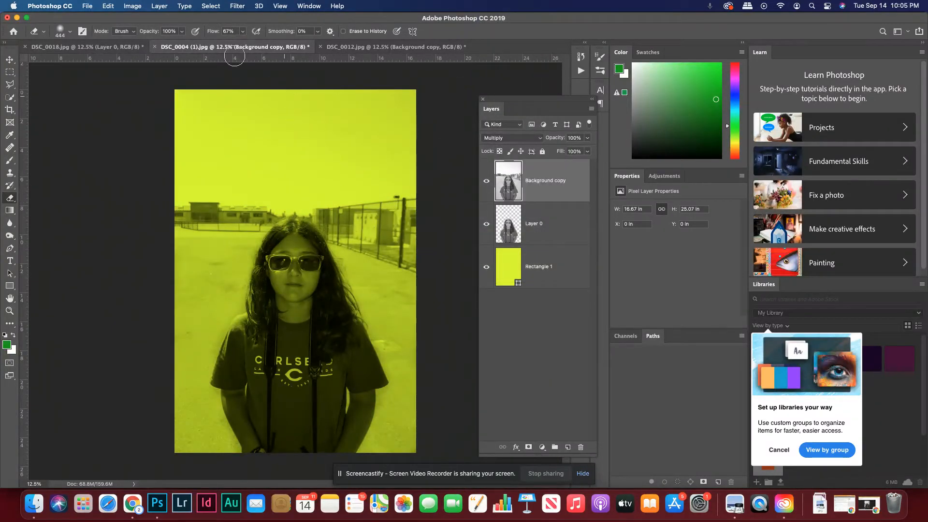
Invert Background copy's tones and lower the layer's opacity to 51%.
left_click(133, 6)
mouse_move(149, 34)
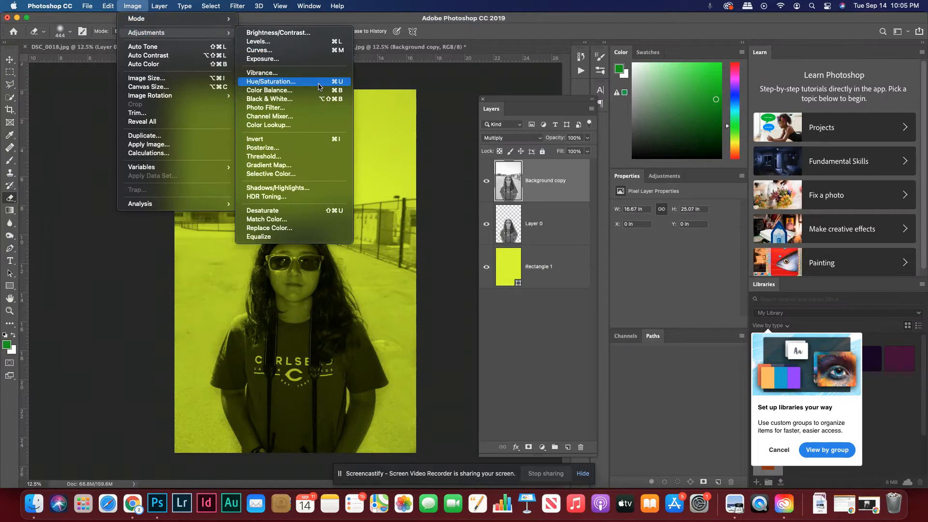
left_click(296, 142)
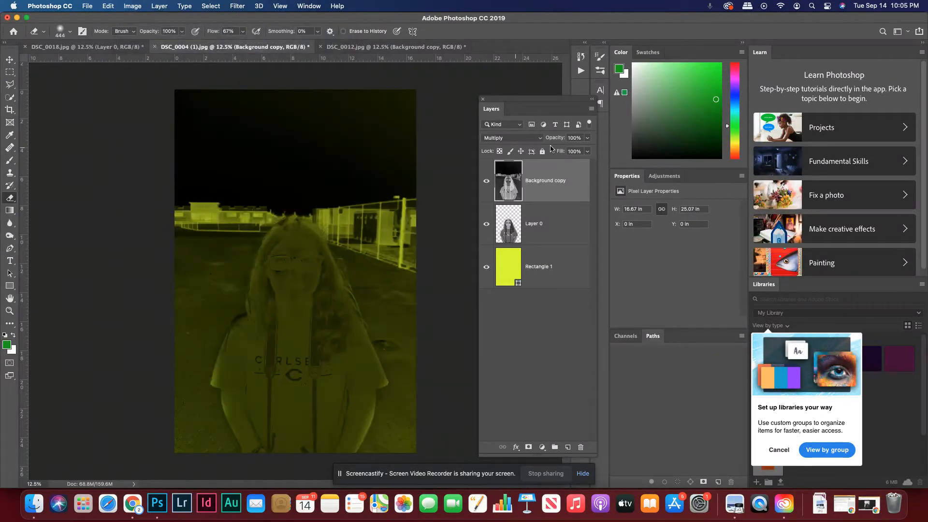
left_click(588, 139)
left_click_drag(578, 151, 566, 153)
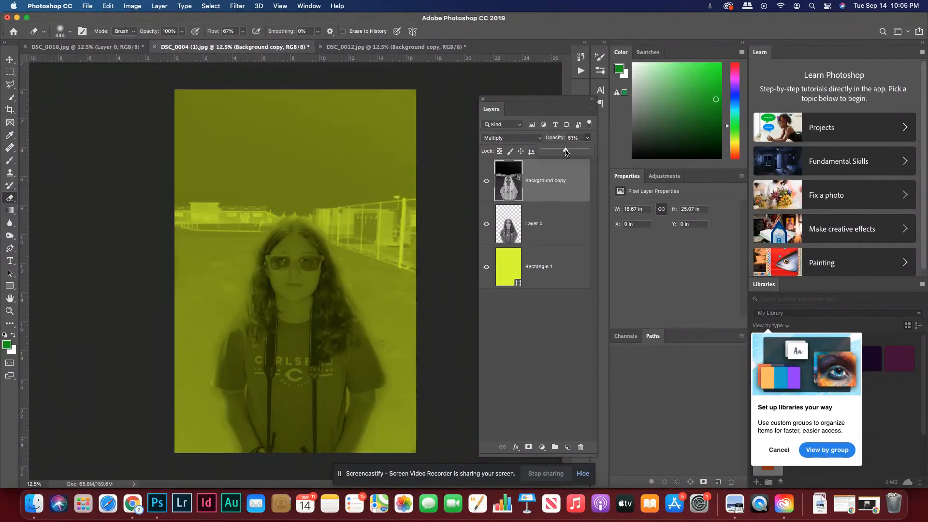
Compare the image with and without Background copy, restore its opacity to 100% and invert its tones again.
left_click(487, 181)
left_click(487, 181)
left_click(588, 138)
left_click_drag(589, 149, 600, 149)
left_click(129, 6)
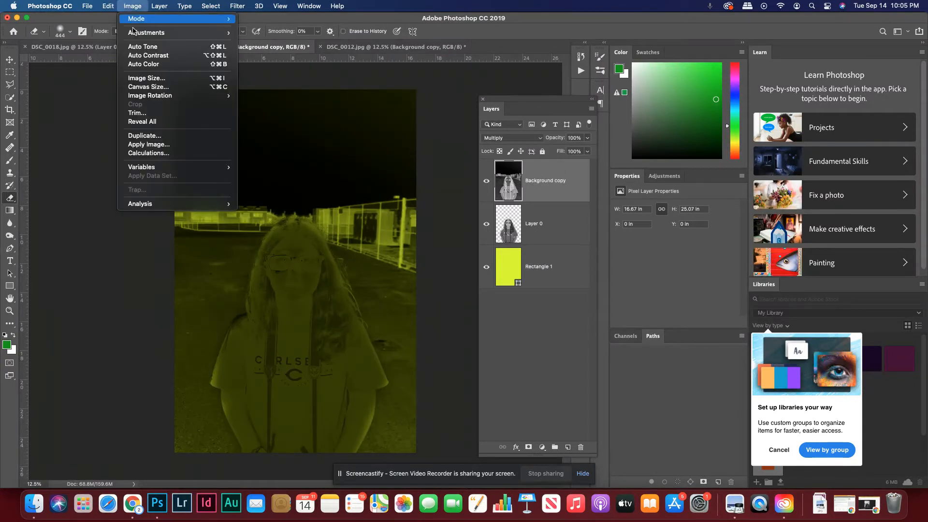
mouse_move(103, 6)
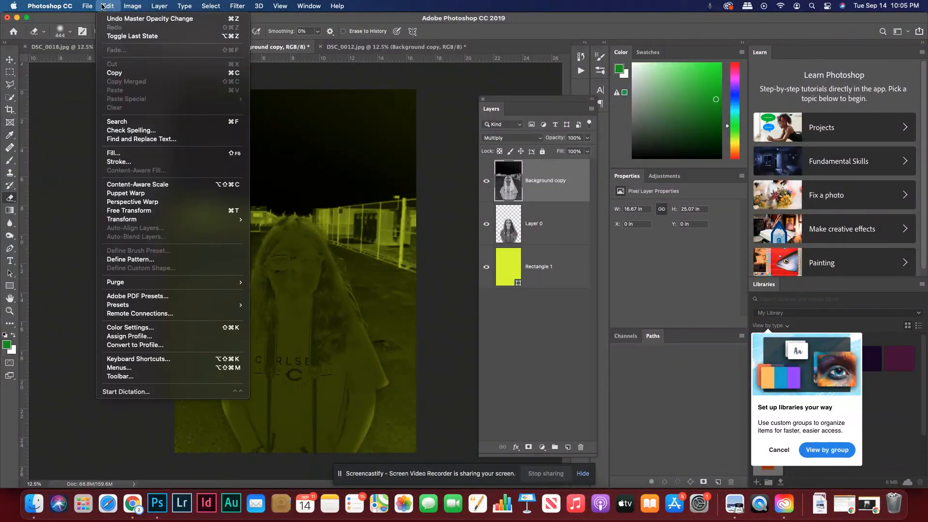
mouse_move(132, 6)
mouse_move(145, 33)
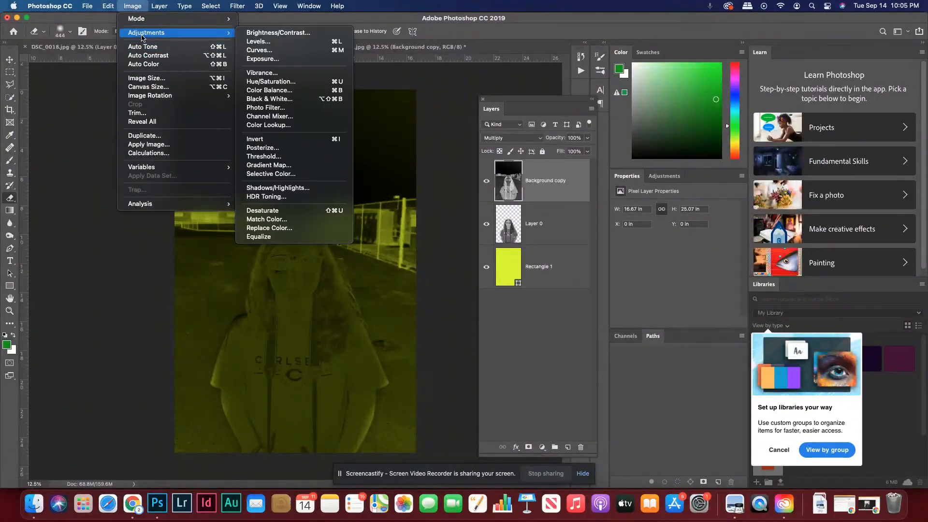
left_click(322, 139)
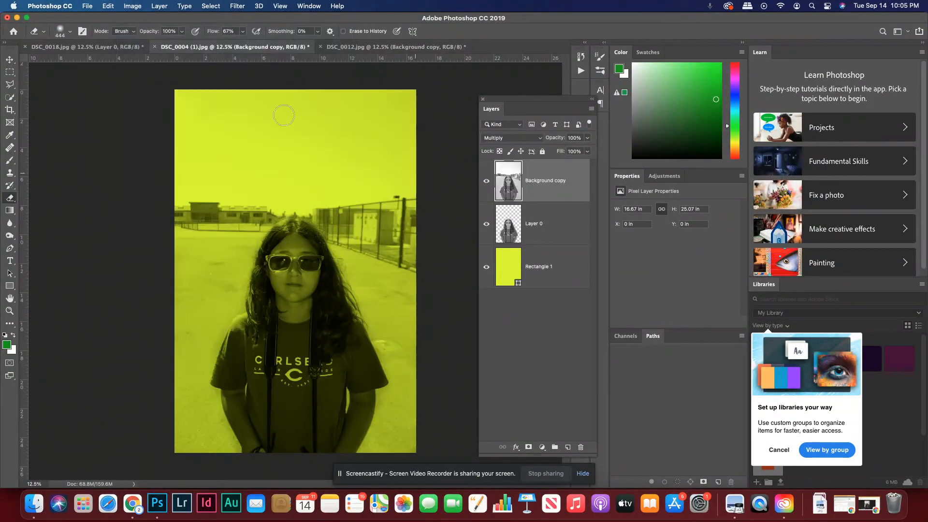
Try a Posterize adjustment on Background copy at 6 levels and fewer, and cancel it.
left_click(131, 5)
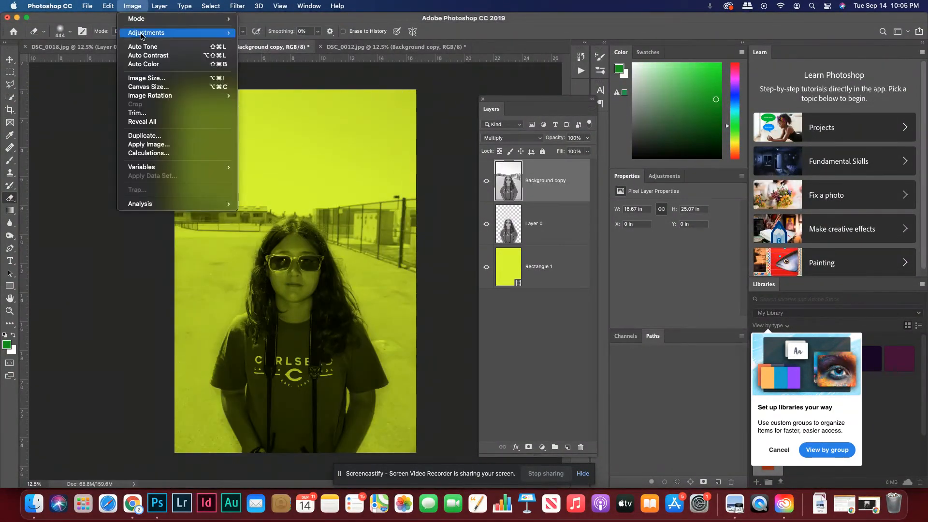
mouse_move(143, 34)
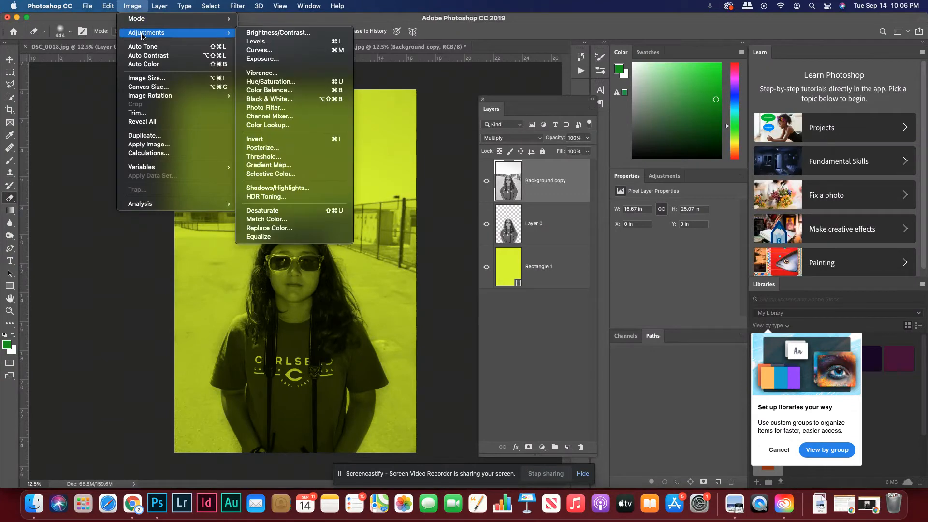
left_click(297, 148)
mouse_move(379, 172)
left_mouse_down()
mouse_move(401, 174)
mouse_move(379, 174)
left_mouse_up()
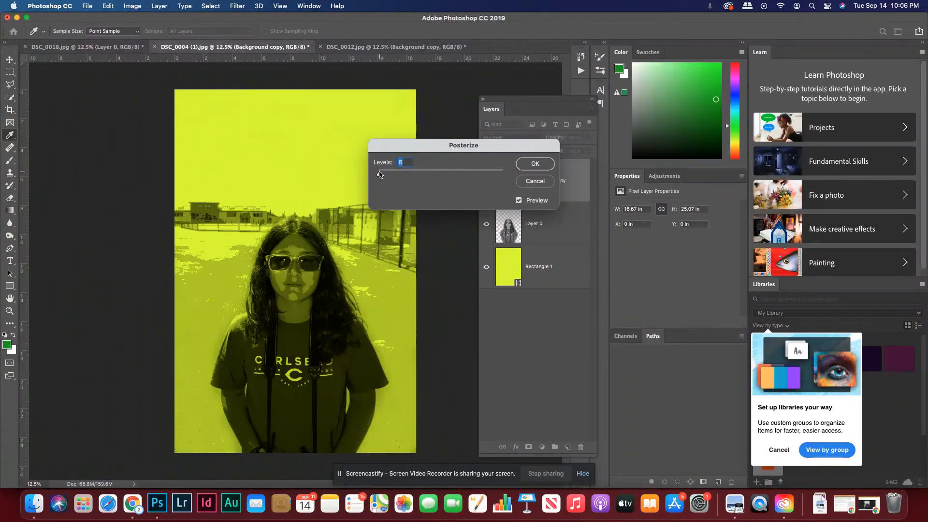
left_click_drag(380, 174, 378, 175)
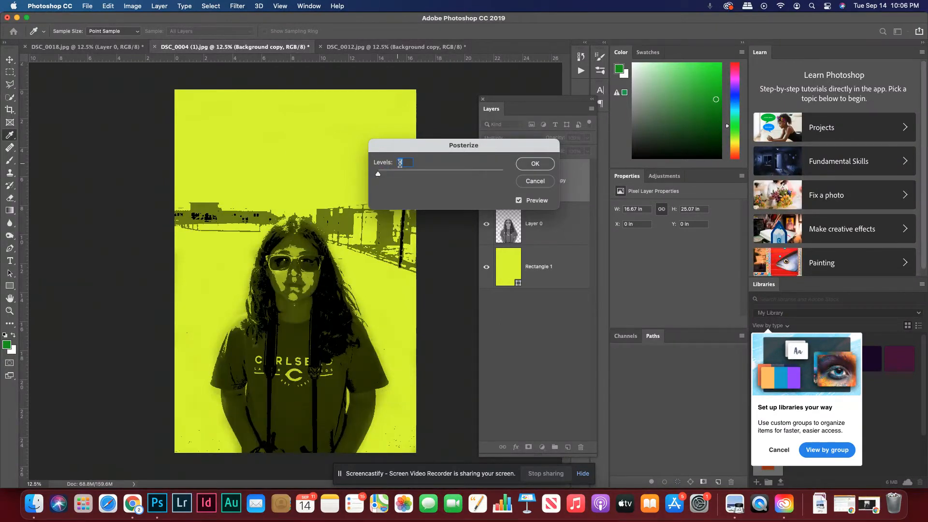
left_click(535, 183)
key("e")
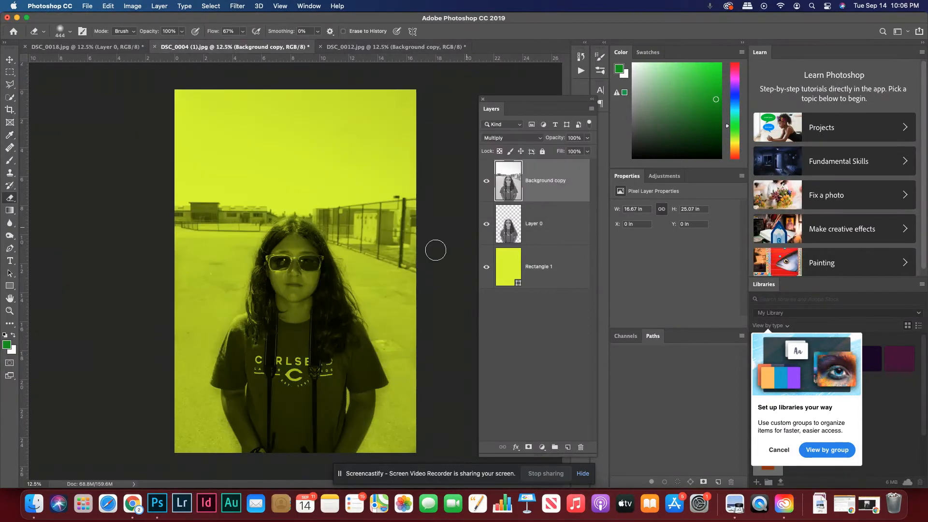
Apply a Threshold adjustment to Background copy with the threshold level somewhat below 128.
left_click(132, 6)
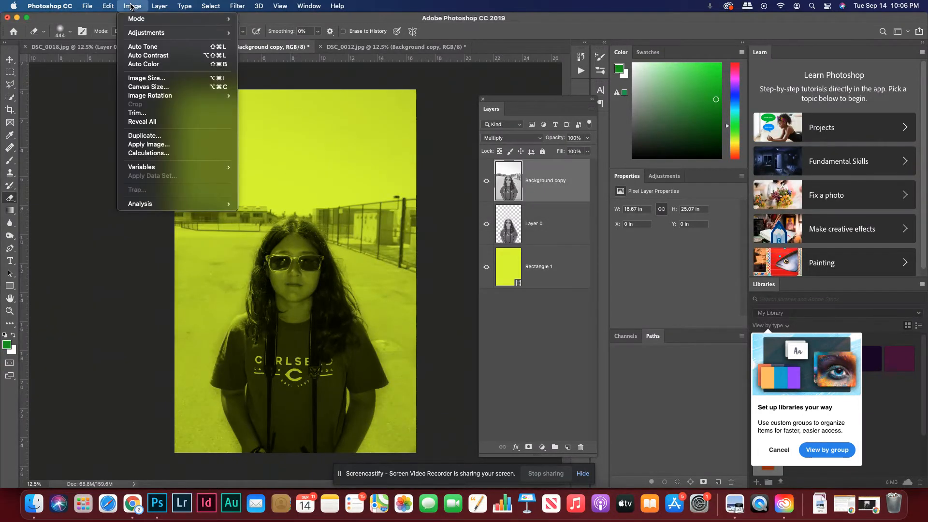
mouse_move(145, 33)
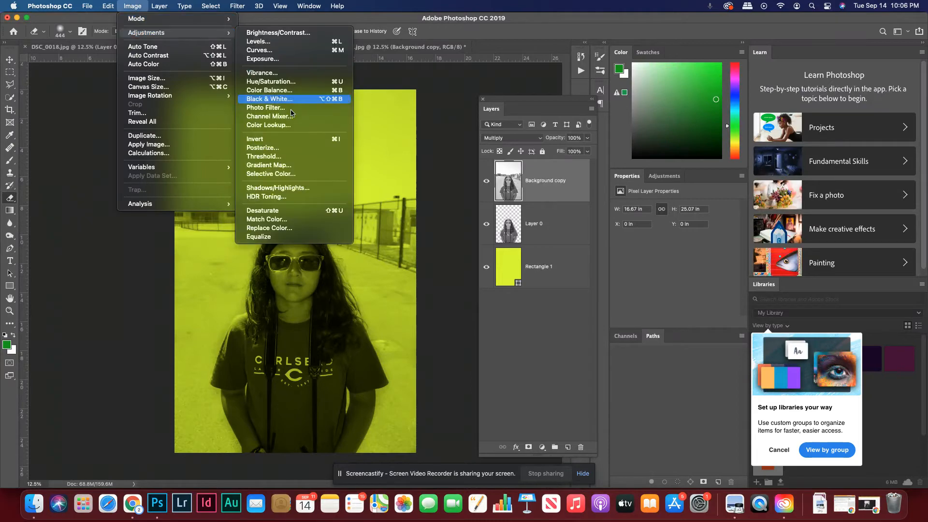
left_click(292, 156)
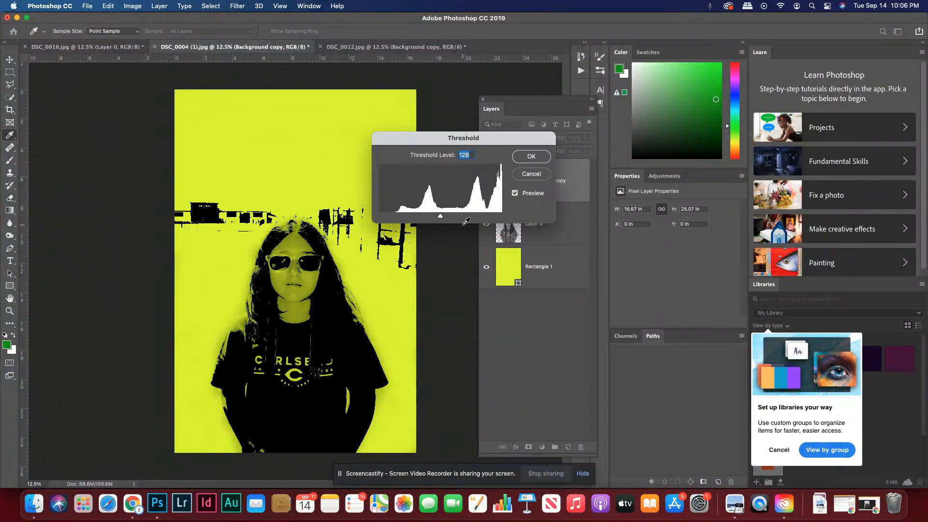
left_click_drag(439, 217, 426, 217)
left_click(530, 157)
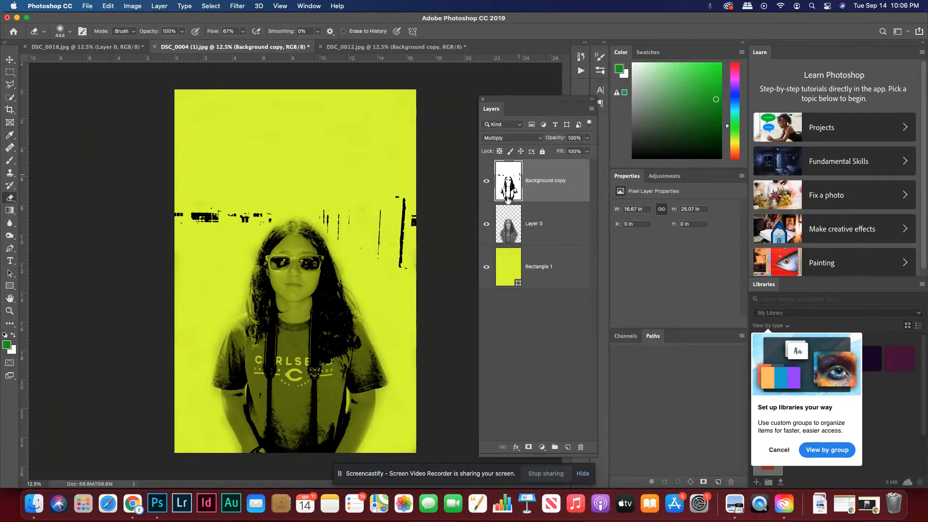
Compare the thresholded image with and without Layer 0 and Rectangle 1, leaving only Layer 0 hidden.
left_click(486, 224)
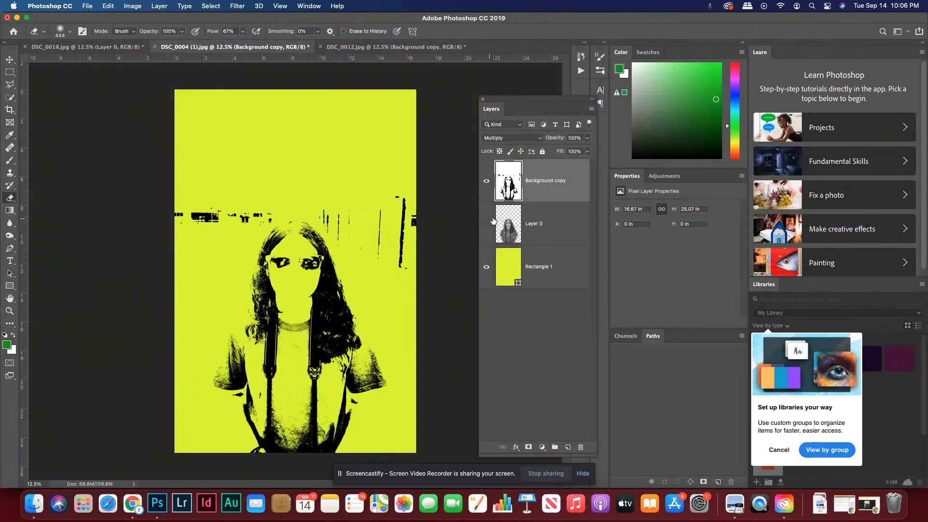
left_click(486, 267)
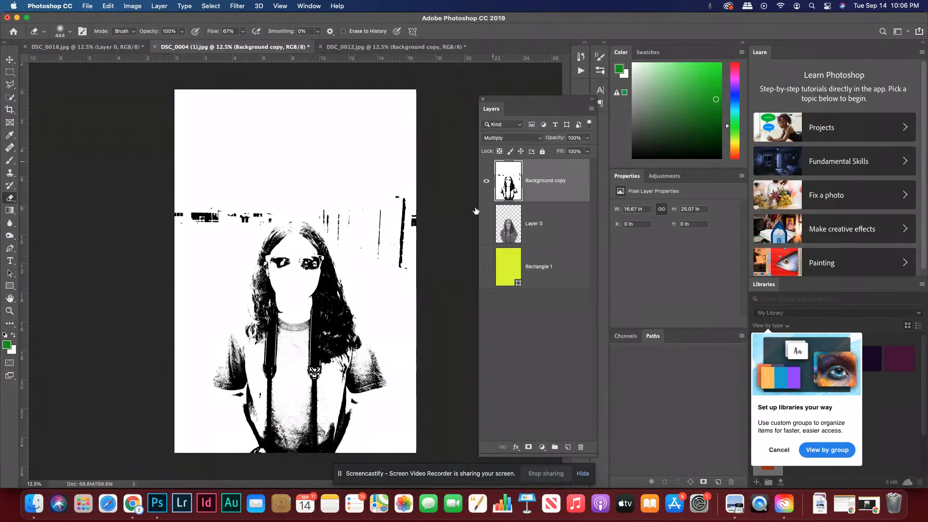
left_click(486, 226)
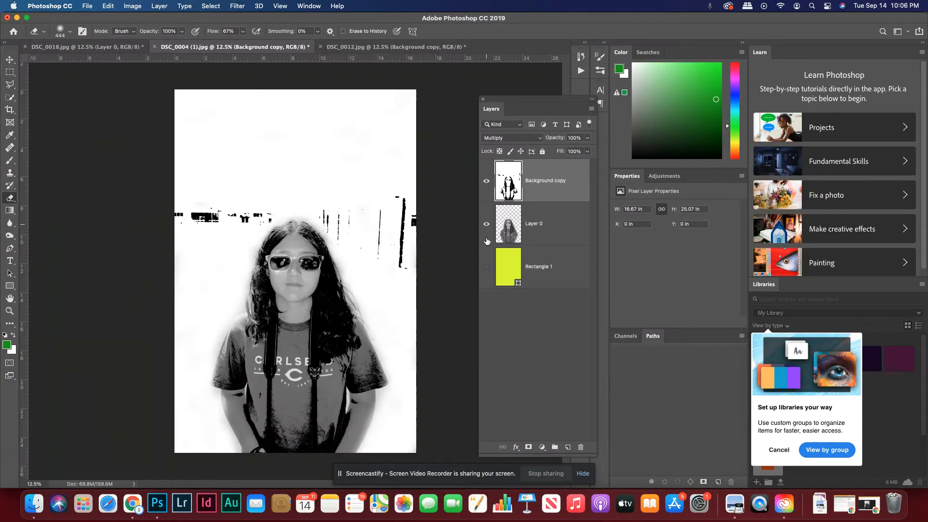
left_click(486, 265)
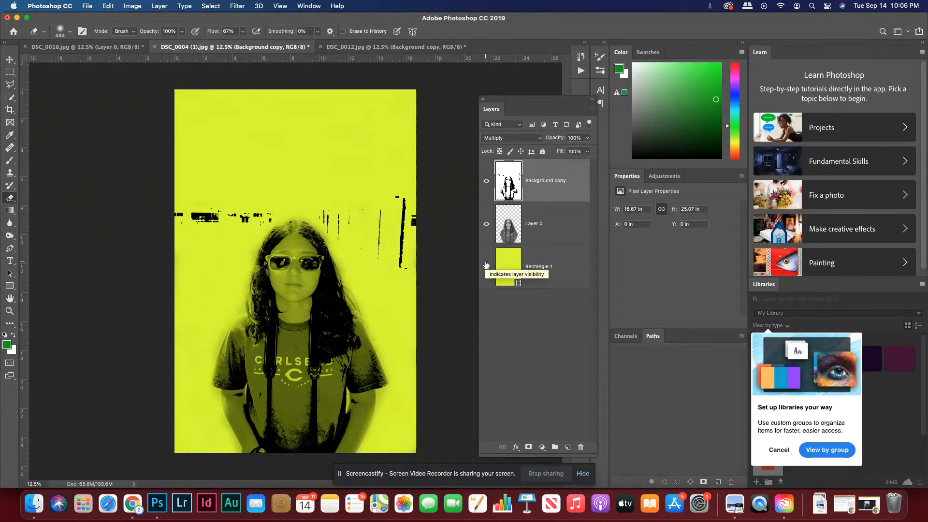
left_click(488, 227)
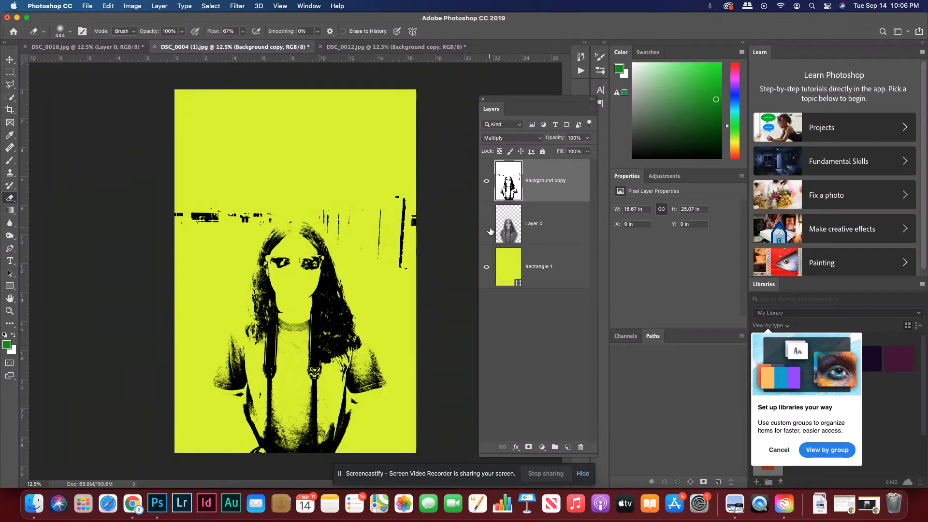
Undo the layer visibility changes and the Threshold adjustment on Background copy, leaving all three layers shown.
left_click(489, 227)
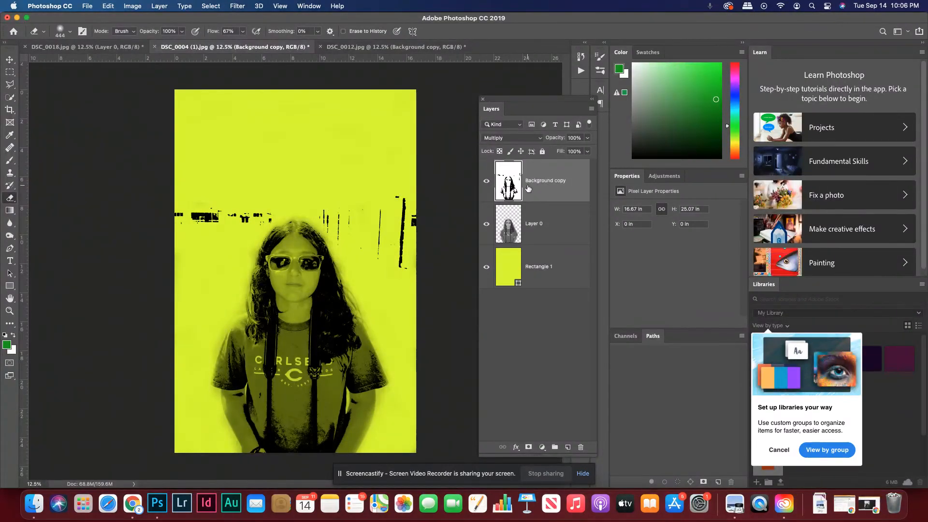
left_click(111, 6)
left_click(112, 19)
left_click(108, 7)
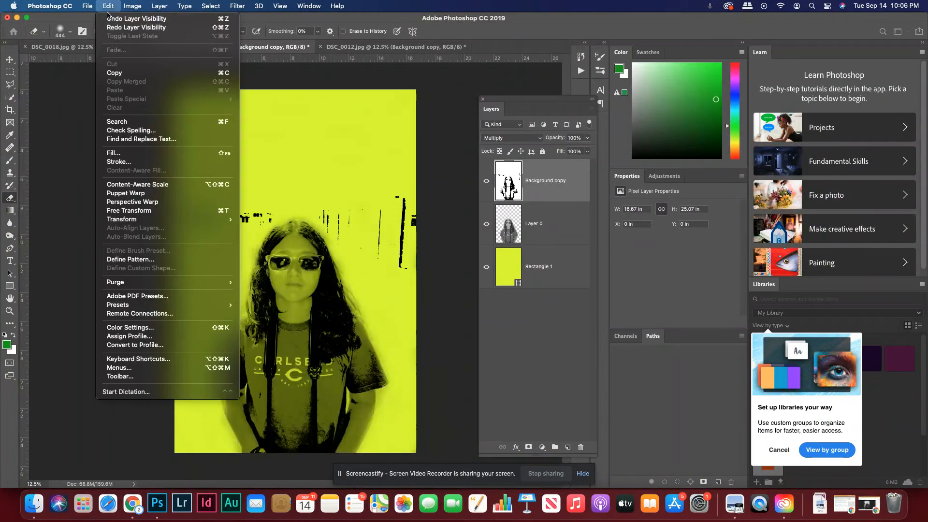
left_click(113, 18)
left_click(109, 6)
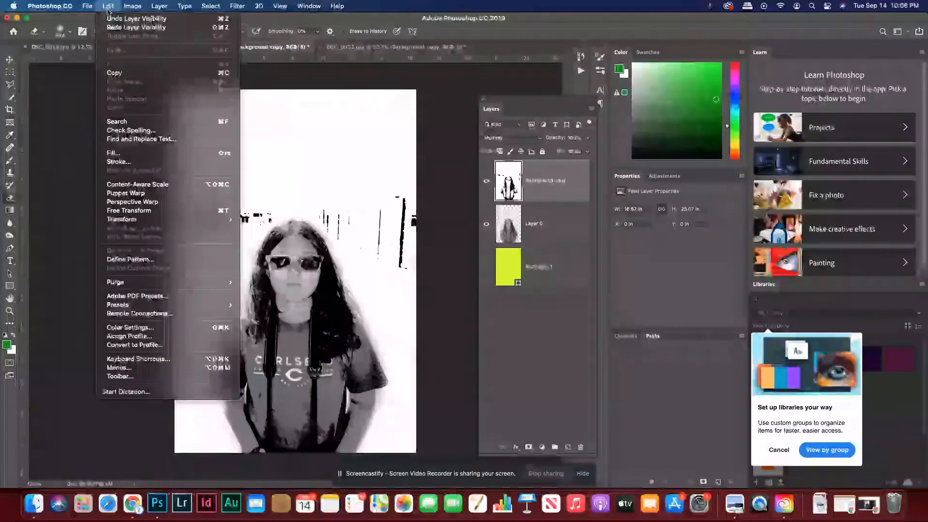
left_click(112, 19)
left_click(108, 7)
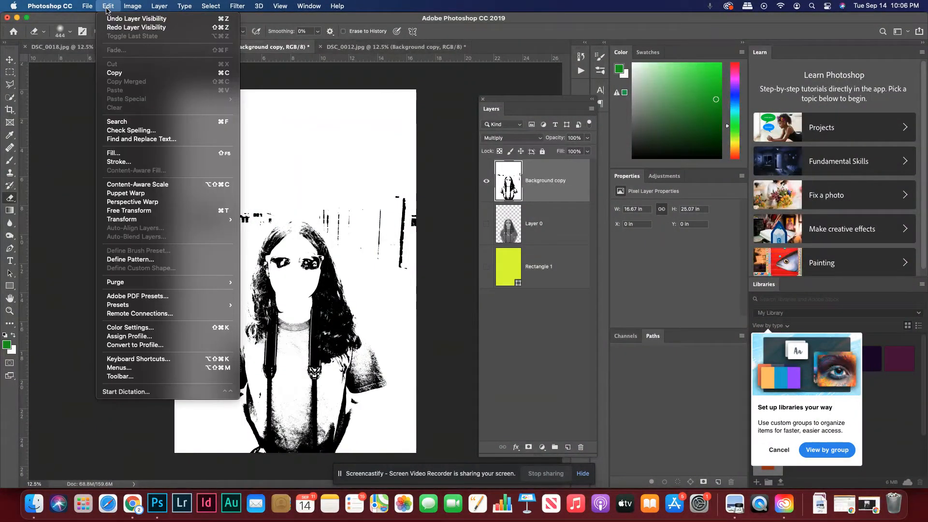
left_click(109, 19)
left_click(108, 7)
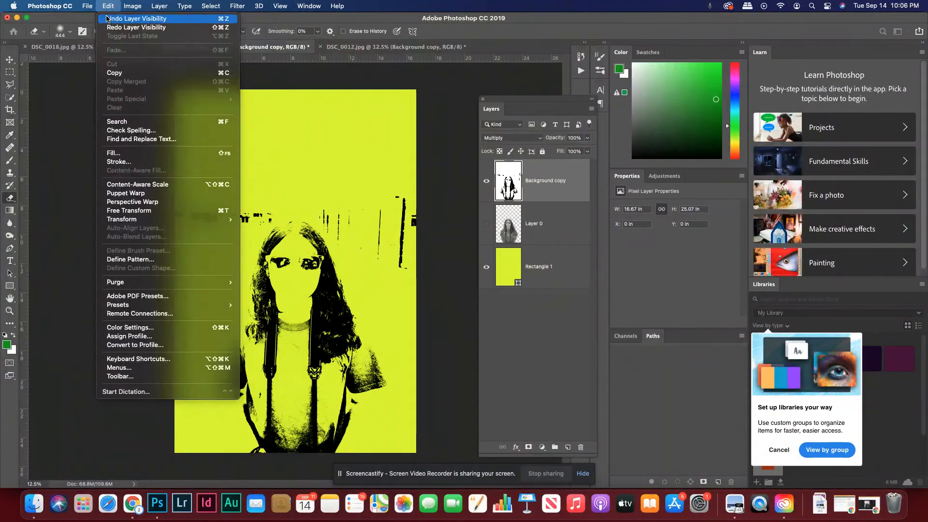
left_click(108, 19)
left_click(109, 6)
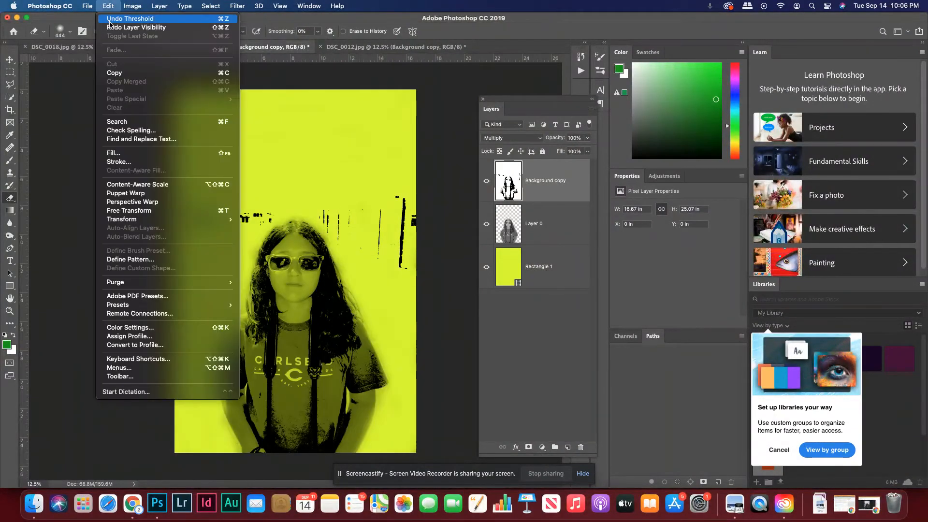
left_click(109, 19)
Apply a Threshold adjustment to Background copy with the threshold level somewhat above 128.
left_click(133, 5)
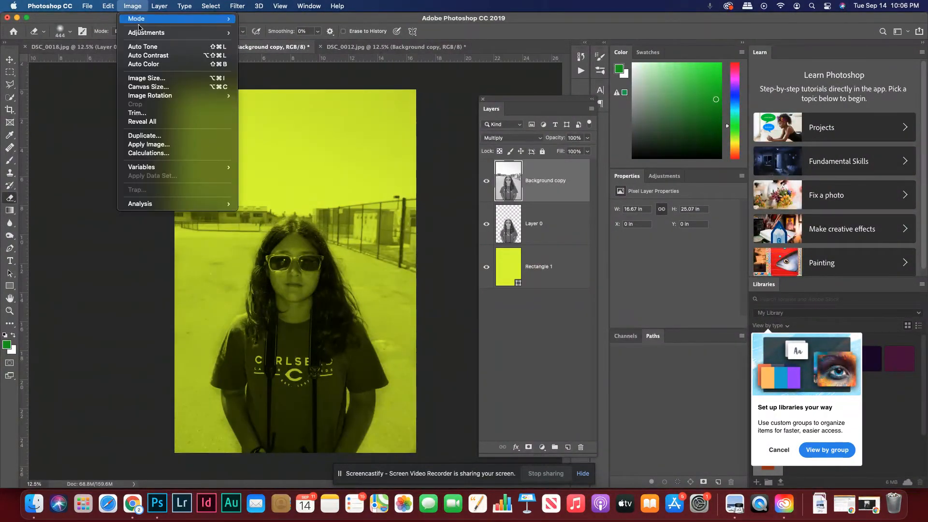
mouse_move(184, 33)
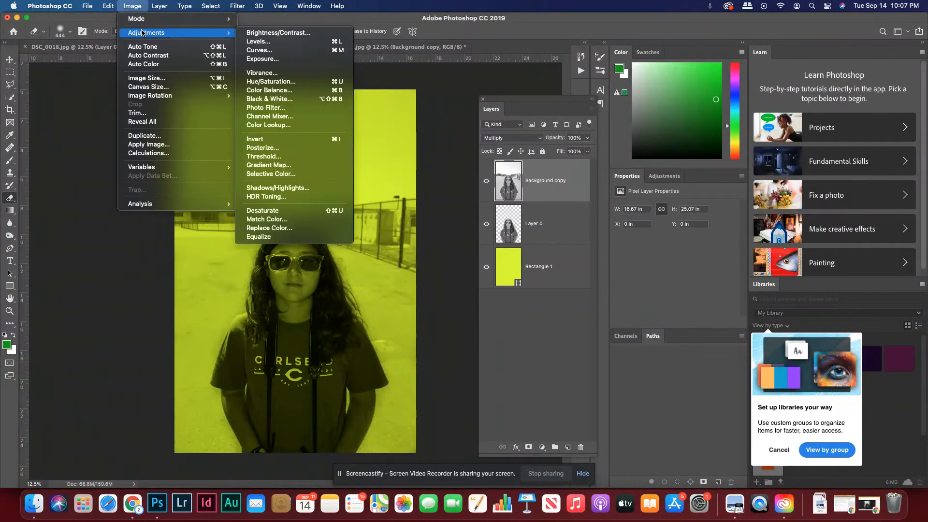
left_click(284, 156)
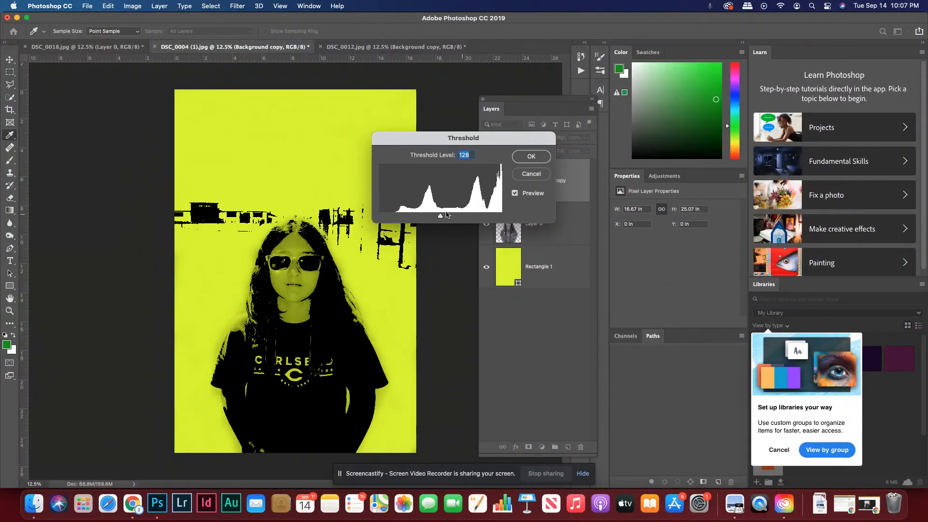
left_click_drag(438, 217, 453, 217)
left_click(531, 156)
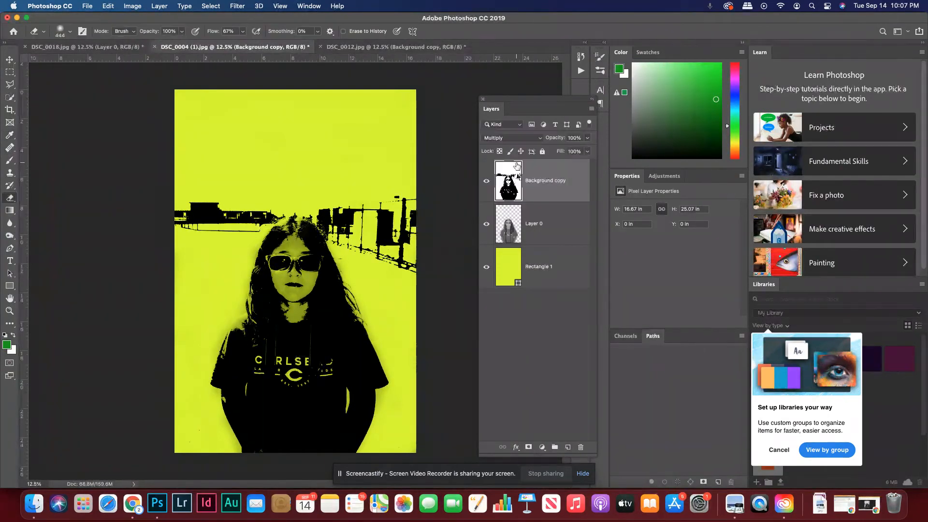
Compare the thresholded image with and without Layer 0 and Rectangle 1, ending with both shown.
left_click(487, 226)
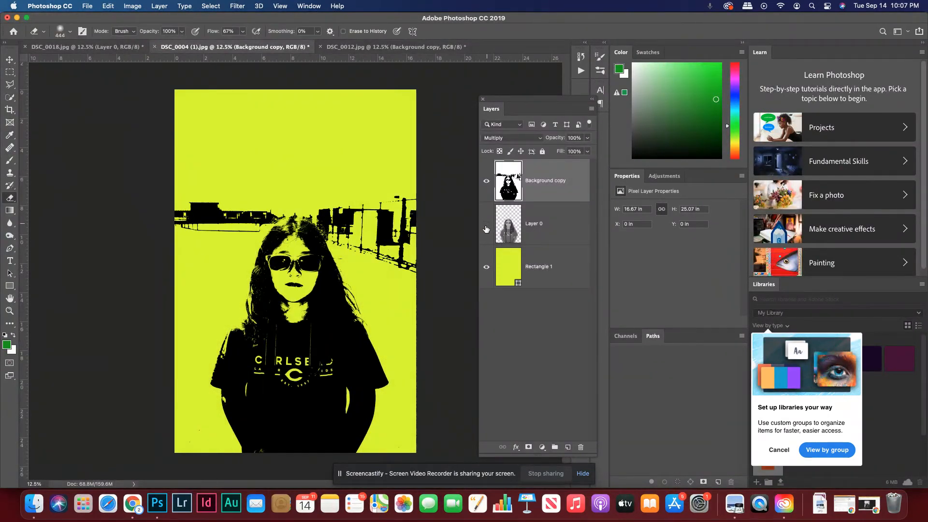
left_click(487, 269)
left_click(486, 269)
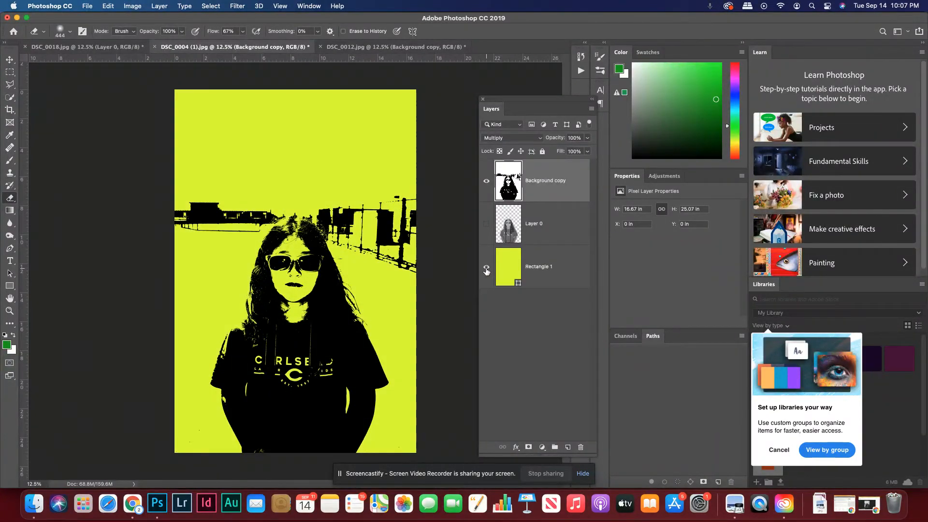
left_click(487, 224)
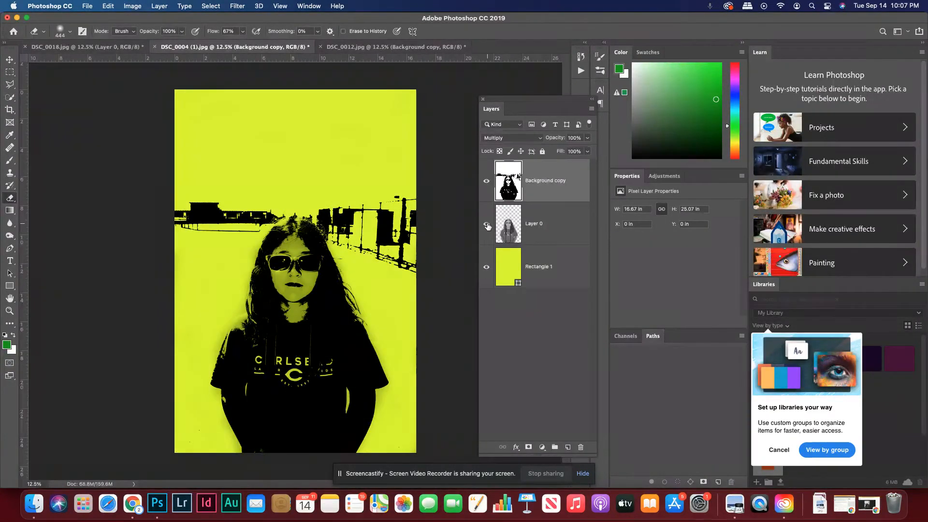
Undo the latest layer visibility changes and the Threshold with the higher level on Background copy.
left_click(109, 6)
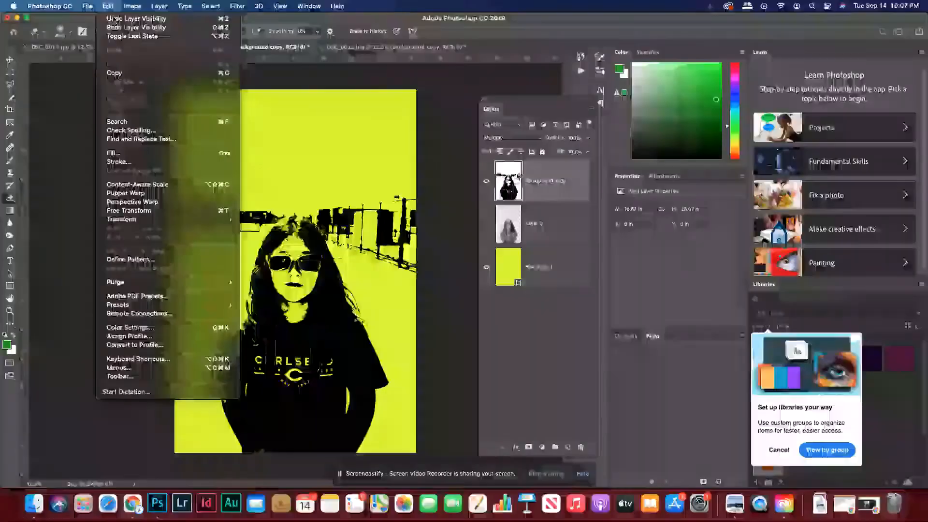
left_click(113, 19)
left_click(114, 8)
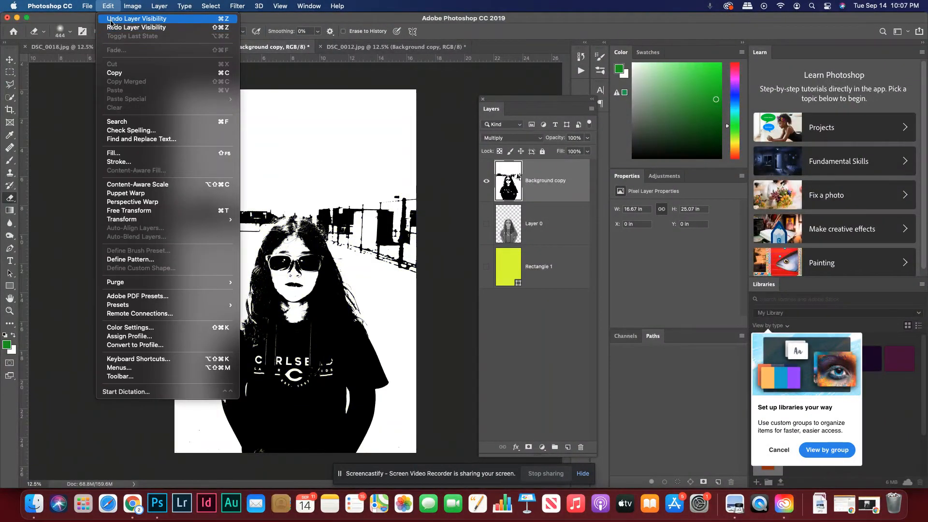
left_click(111, 19)
left_click(109, 6)
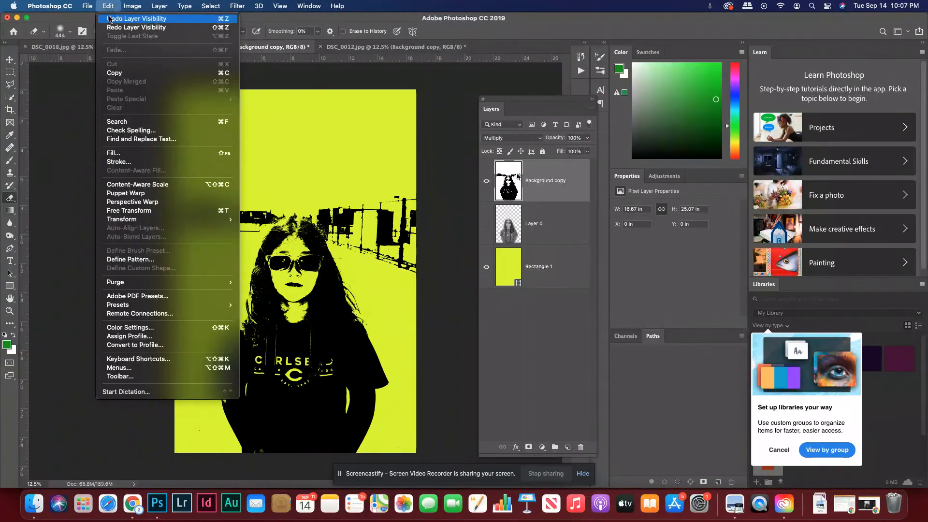
left_click(109, 20)
left_click(108, 6)
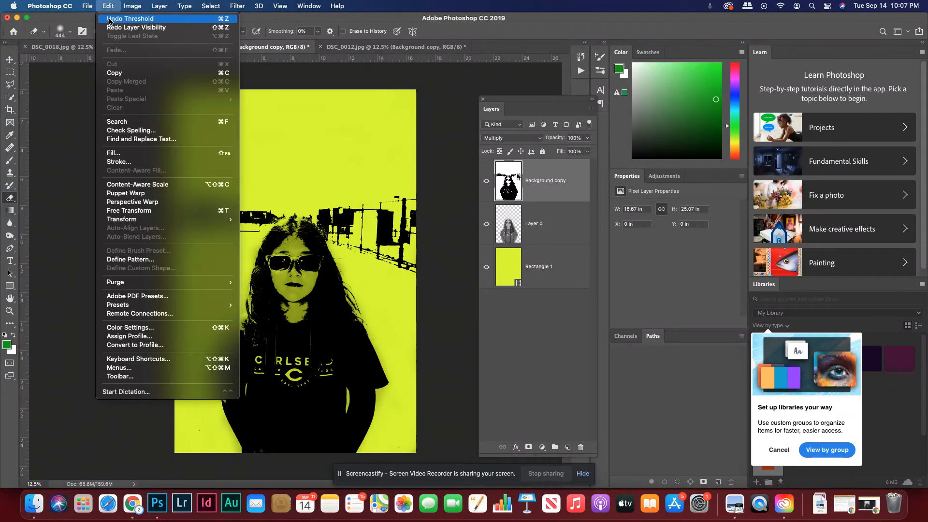
left_click(109, 20)
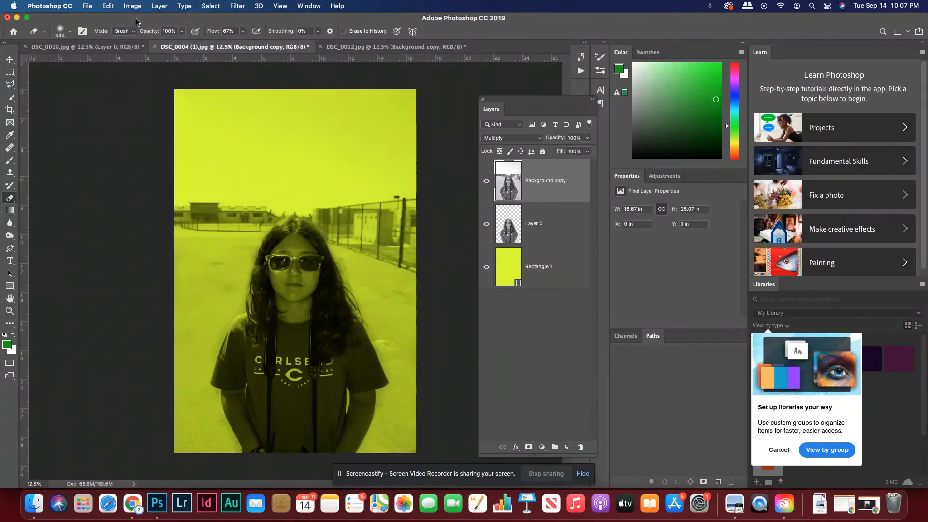
key("super+Tab")
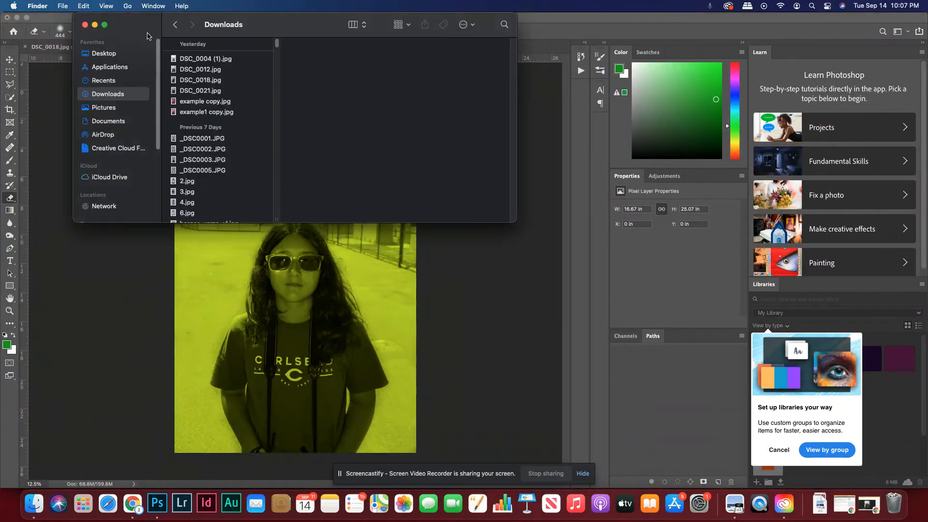
left_click(85, 25)
left_click(125, 11)
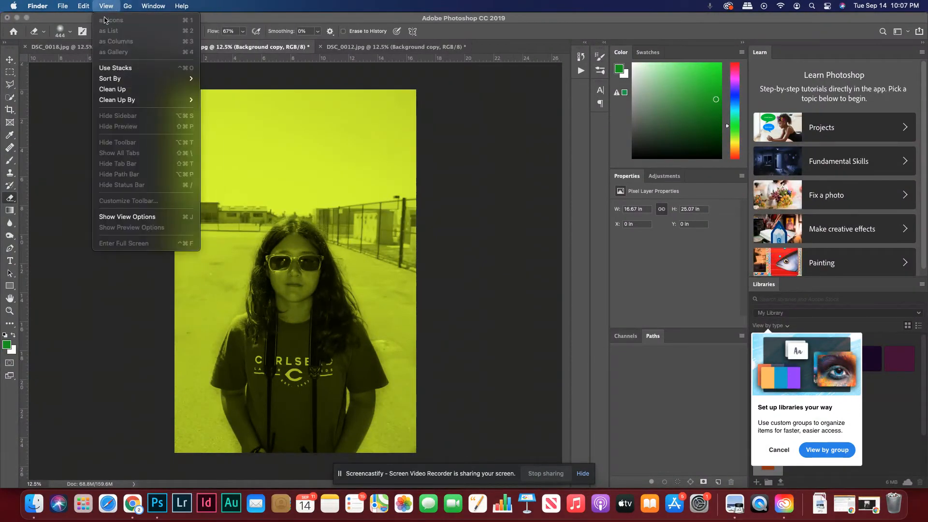
left_click(73, 76)
Invert the tones of Background copy and lower its opacity to about 67%.
left_click(131, 7)
mouse_move(145, 33)
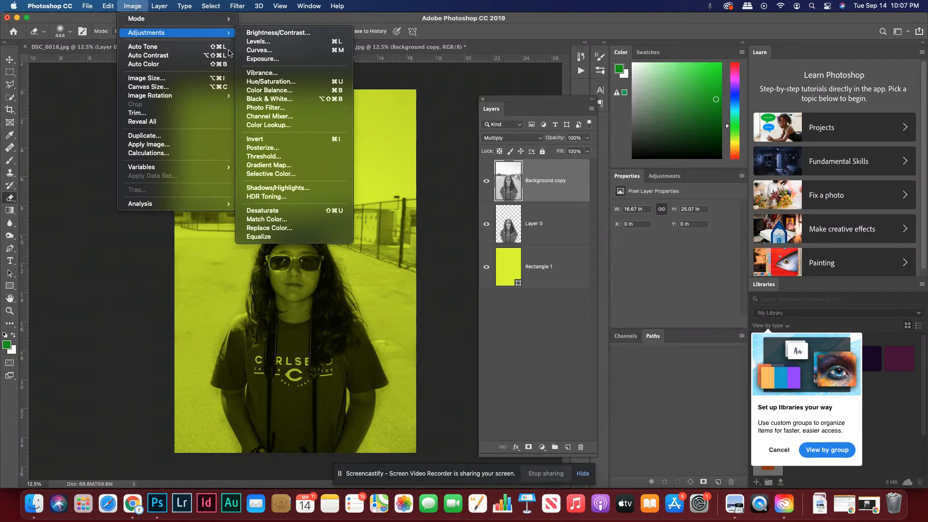
left_click(286, 139)
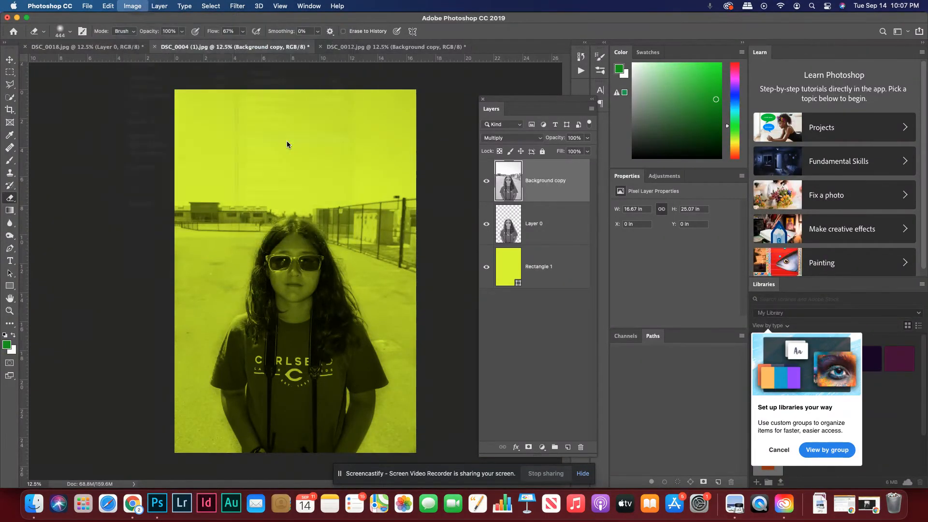
left_click(586, 138)
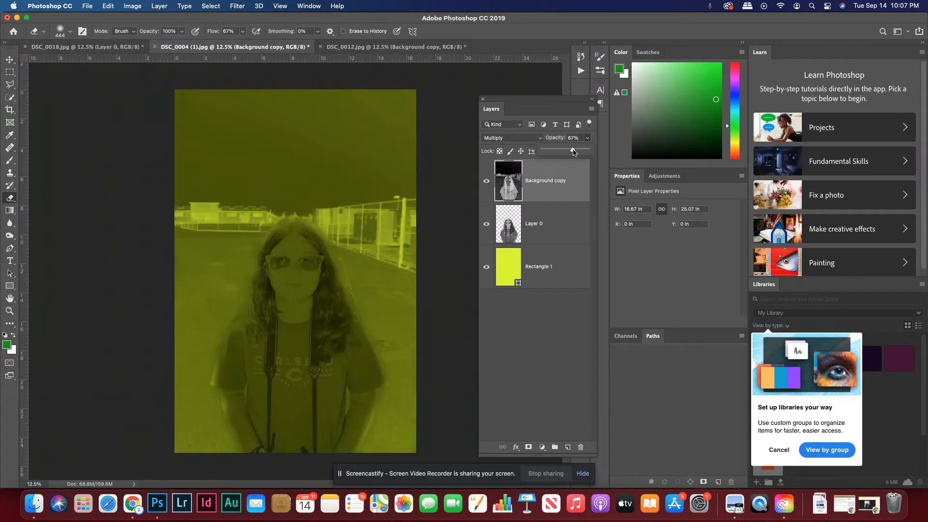
left_click_drag(573, 152, 572, 151)
Set Layer 0's blending mode to Normal and compare the image with and without Background copy.
left_click(551, 227)
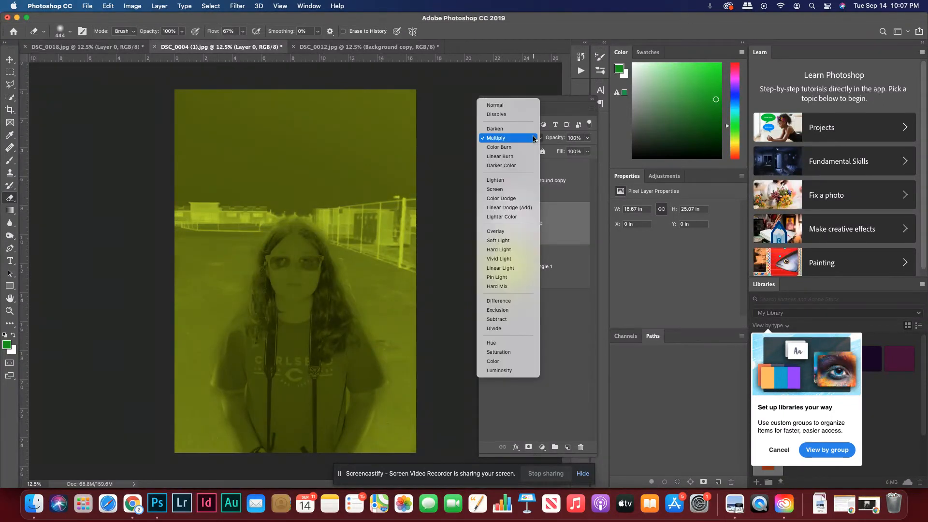
left_click(526, 105)
left_click(486, 186)
left_click(486, 183)
left_click(486, 184)
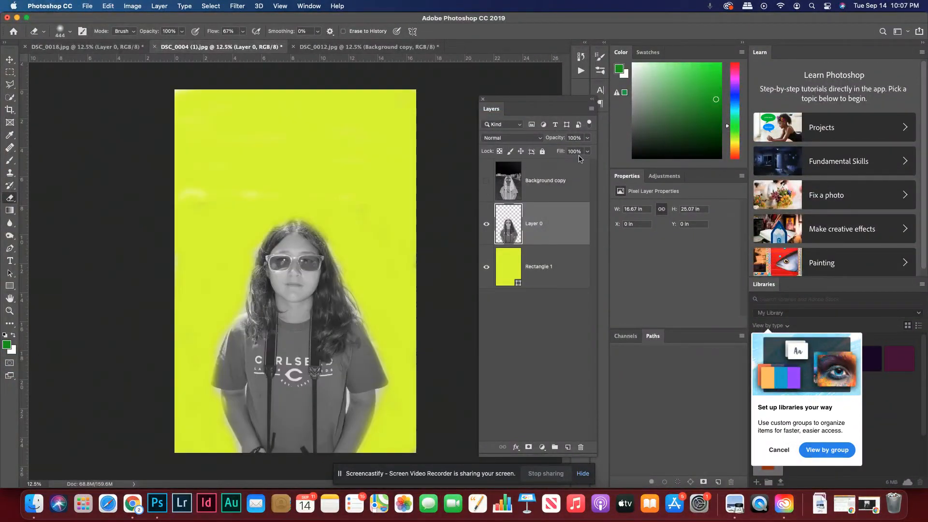
left_click(487, 181)
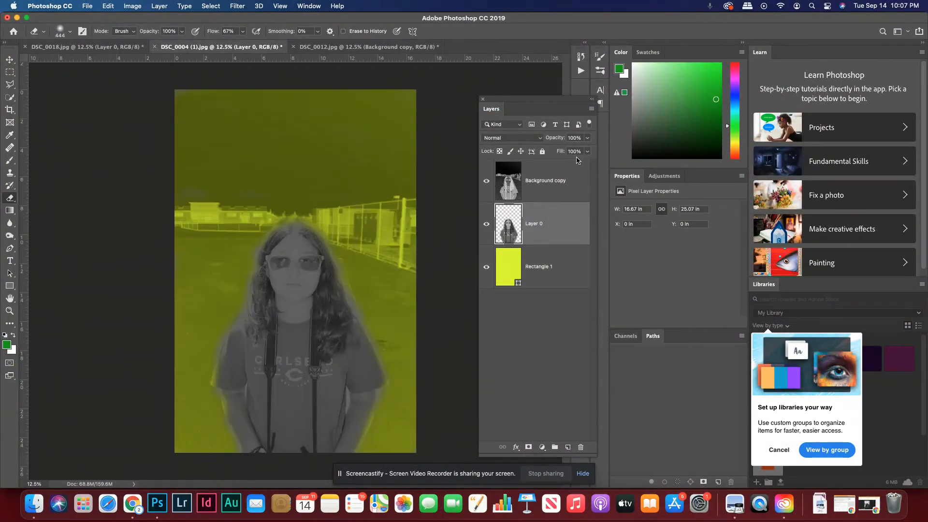
Set the opacity of Background copy to 54%.
left_click(578, 177)
left_click(588, 138)
left_click_drag(585, 154, 562, 164)
Change the fill colour of Rectangle 1 to a bright magenta-purple.
double_click(507, 268)
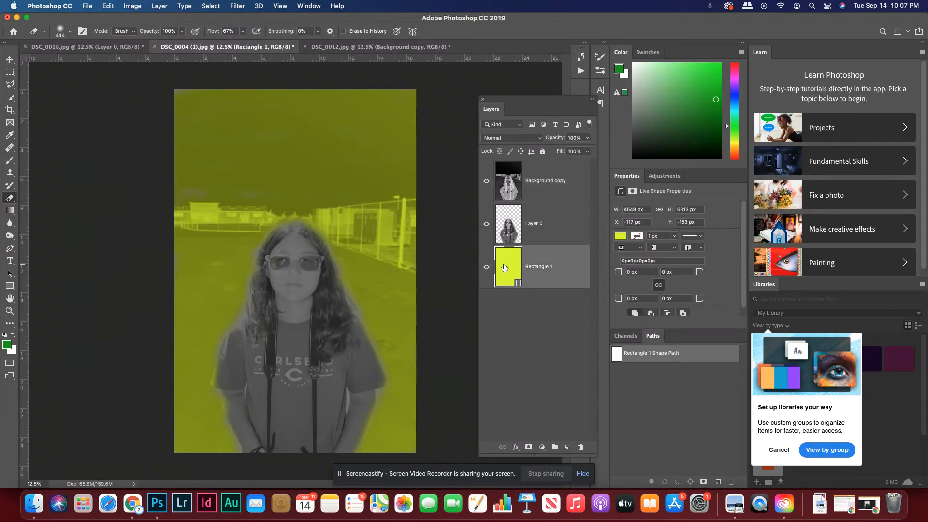
left_click_drag(628, 287, 631, 225)
left_click(704, 192)
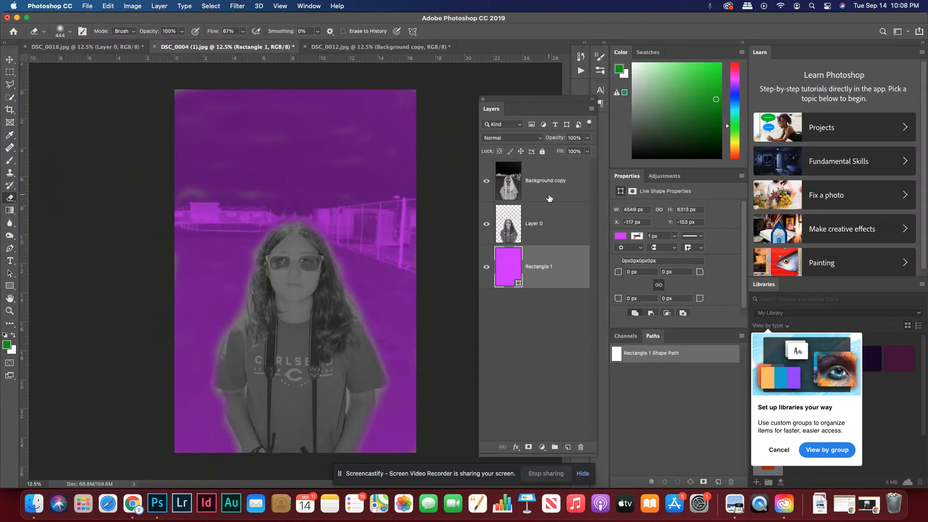
Set Layer 0's blending mode to Hard Light.
left_click(544, 235)
left_click(522, 138)
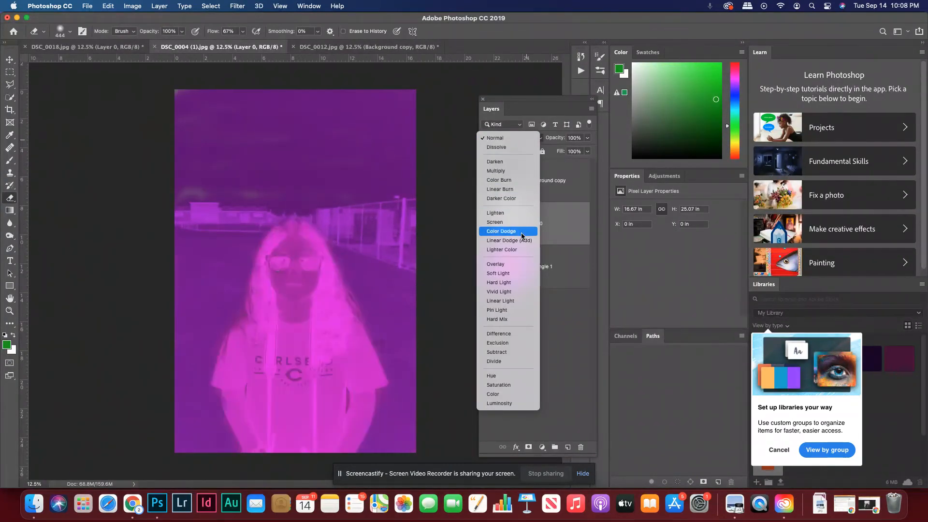
left_click(523, 284)
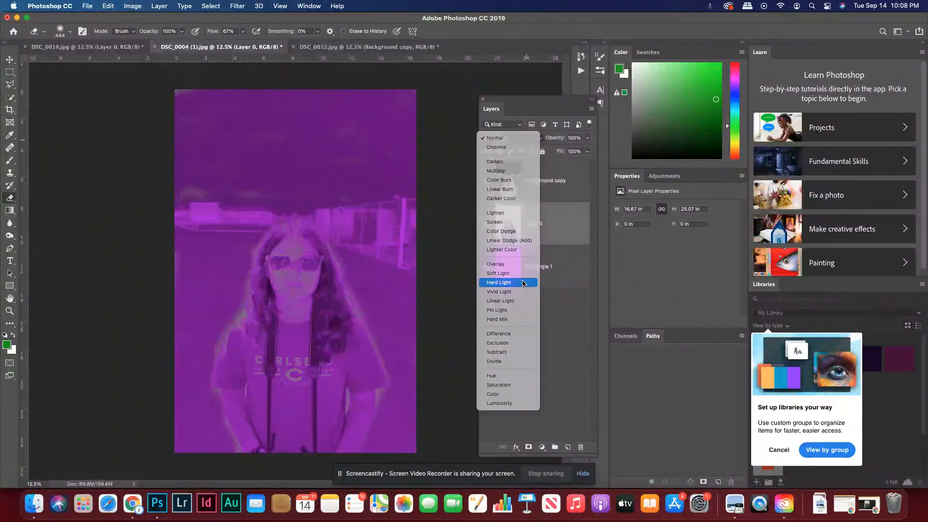
Compare the image with and without Background copy, and move that layer below Layer 0.
left_click(489, 183)
left_click(490, 183)
left_click(489, 183)
left_click(489, 183)
left_click_drag(541, 195, 546, 246)
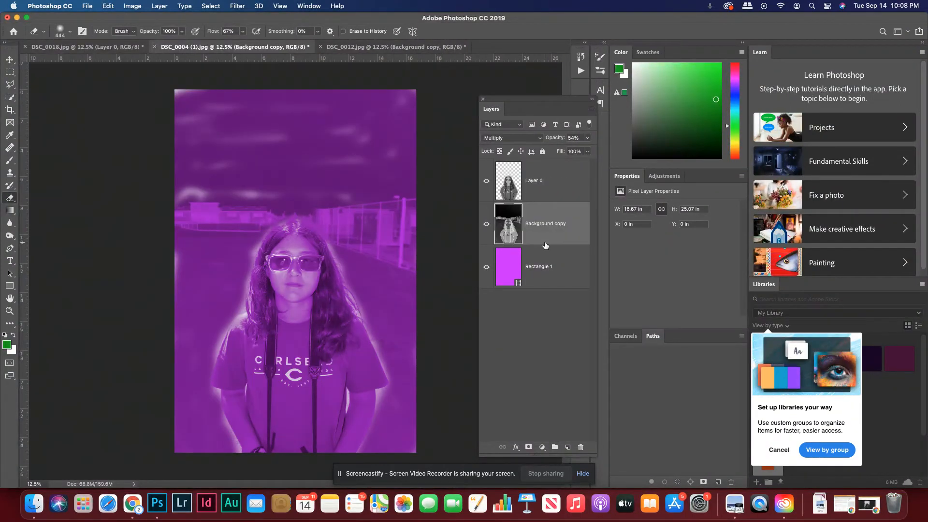
Erase the pale streaks in the sky and leftover background around the girl on Layer 0 with the 444 px soft eraser.
left_click(537, 185)
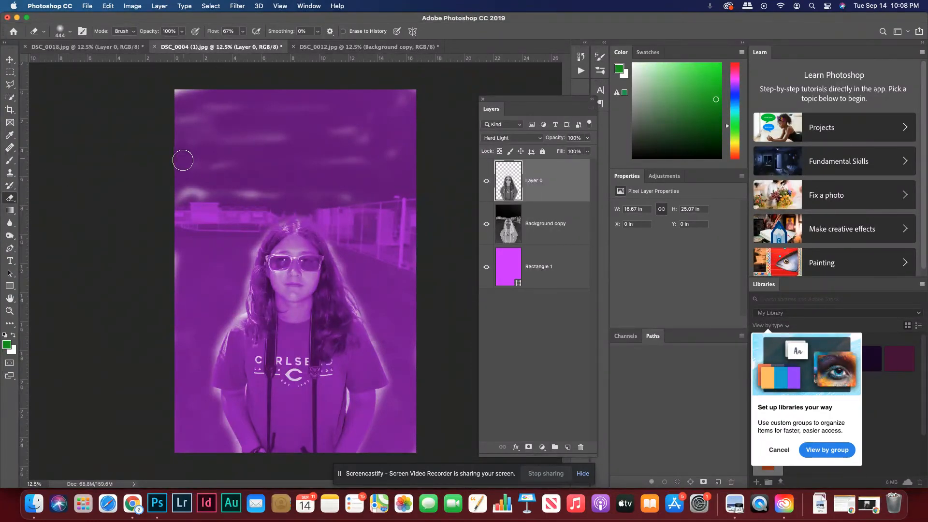
left_click_drag(188, 199, 200, 200)
mouse_move(219, 165)
left_mouse_down()
mouse_move(177, 114)
mouse_move(257, 73)
mouse_move(238, 103)
mouse_move(308, 129)
mouse_move(302, 153)
mouse_move(368, 135)
mouse_move(348, 115)
mouse_move(312, 123)
mouse_move(391, 91)
mouse_move(412, 174)
mouse_move(408, 97)
mouse_move(359, 168)
mouse_move(315, 173)
mouse_move(321, 154)
mouse_move(259, 195)
mouse_move(234, 306)
mouse_move(183, 261)
mouse_move(181, 275)
mouse_move(190, 381)
mouse_move(214, 342)
mouse_move(323, 235)
mouse_move(323, 192)
mouse_move(406, 381)
mouse_move(400, 359)
mouse_move(390, 342)
mouse_move(385, 397)
left_mouse_up()
Reduce the soft eraser to 236 px and erase the pale halo around the girl's arms on Layer 0.
right_click(392, 400)
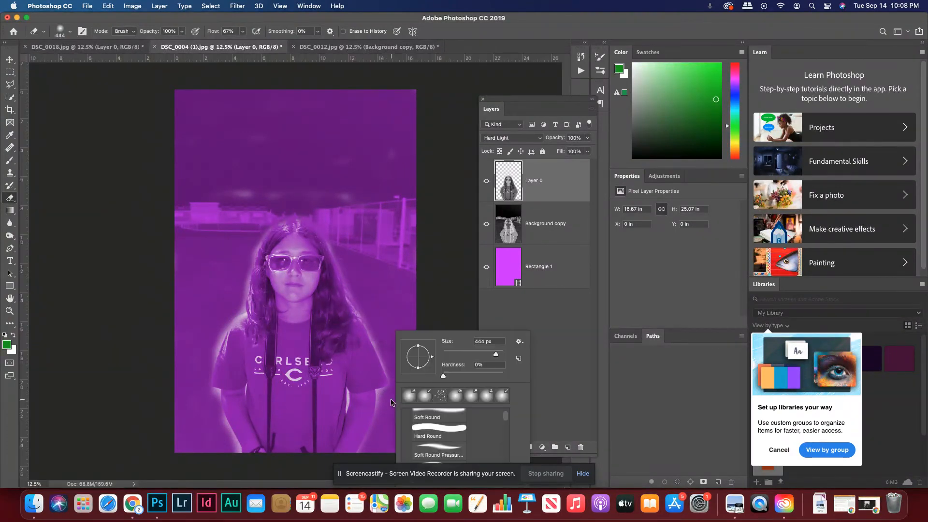
left_click(468, 354)
left_click(378, 391)
right_click(384, 390)
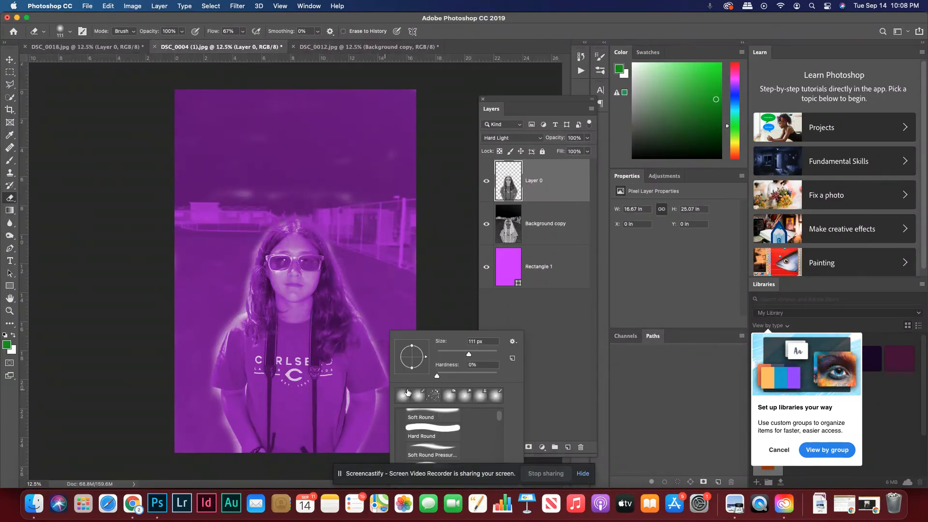
left_click_drag(476, 354, 483, 353)
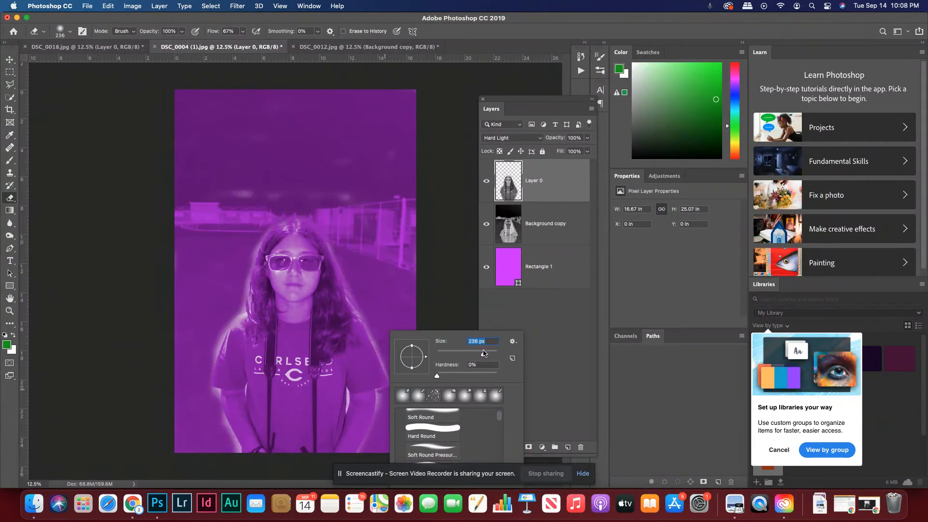
left_click(381, 395)
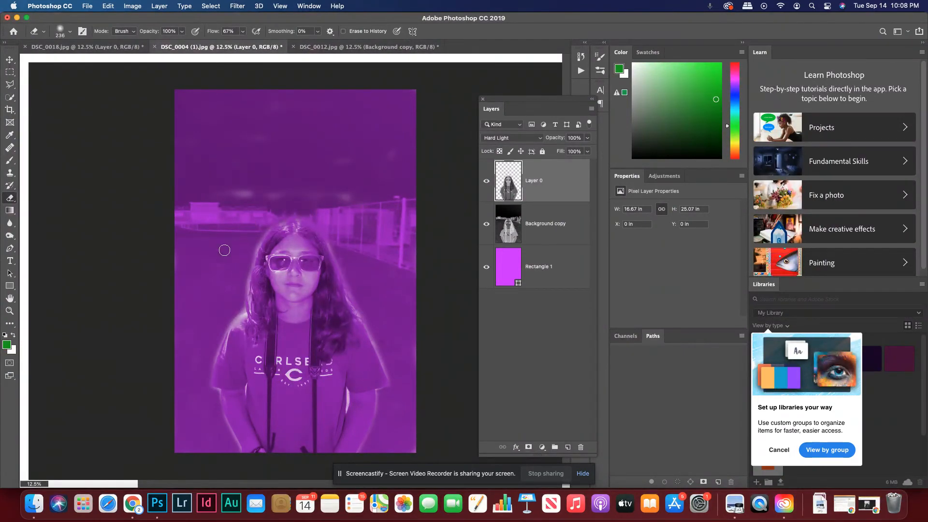
Enlarge the eraser to 396 px and erase the remaining pale streaks above the girl's head on Layer 0.
right_click(219, 266)
left_click_drag(315, 290, 321, 289)
left_click(285, 201)
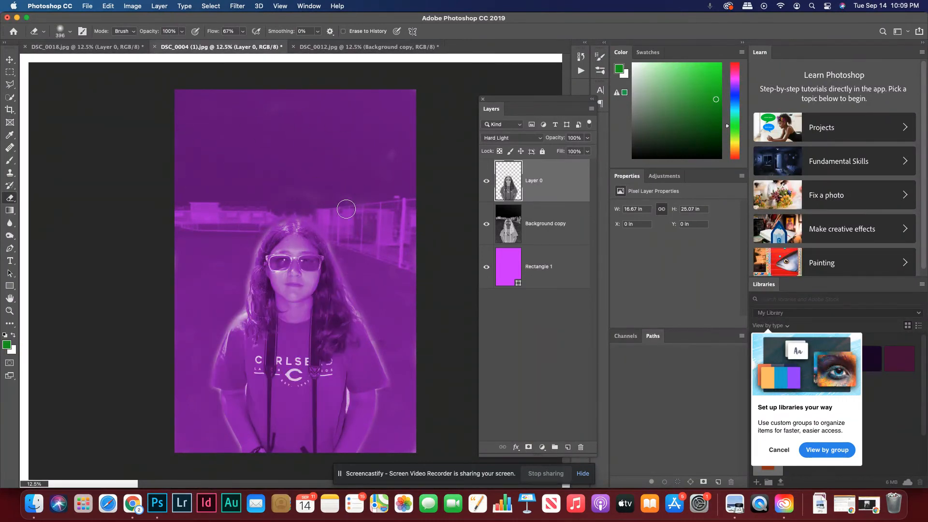
Apply Liquify to Background copy, twirling the image around the girl's face into a large swirl with the 5534 px Twirl brush.
left_click(556, 235)
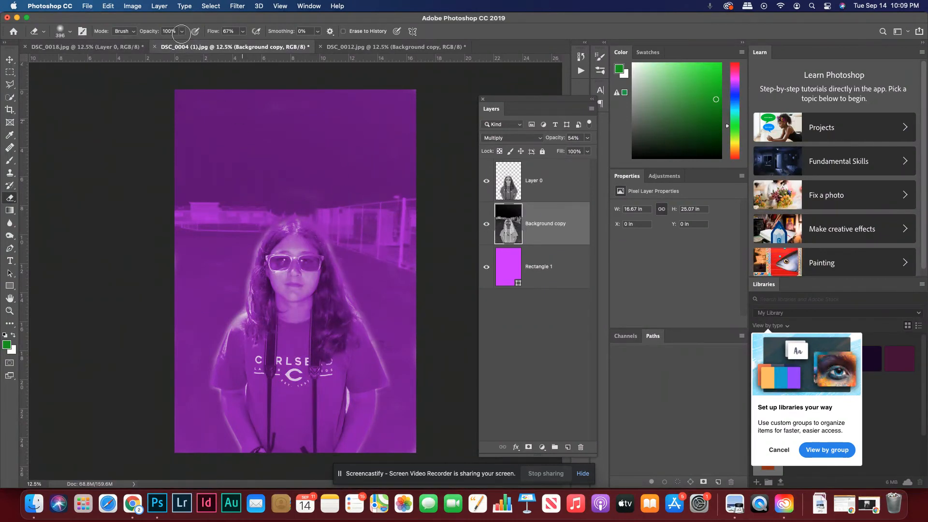
left_click(231, 7)
left_click(238, 82)
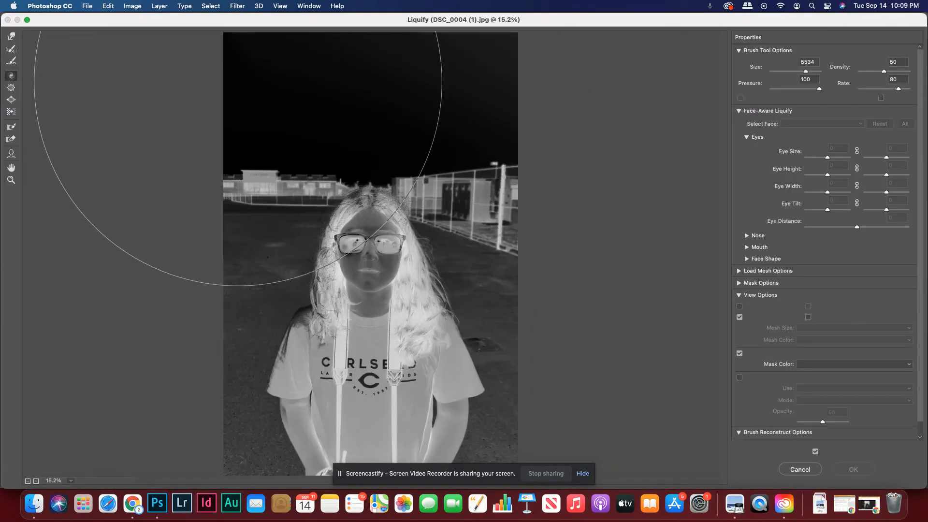
left_click_drag(375, 237, 374, 238)
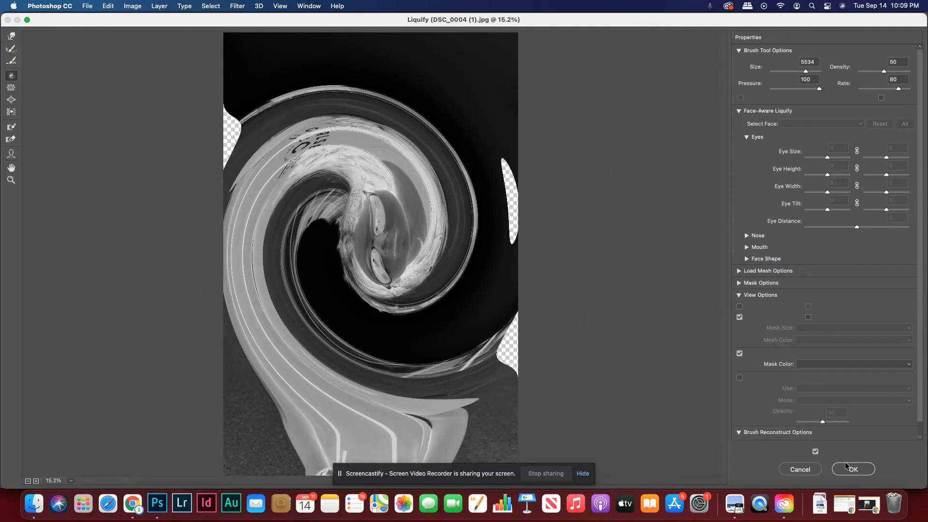
left_click(847, 468)
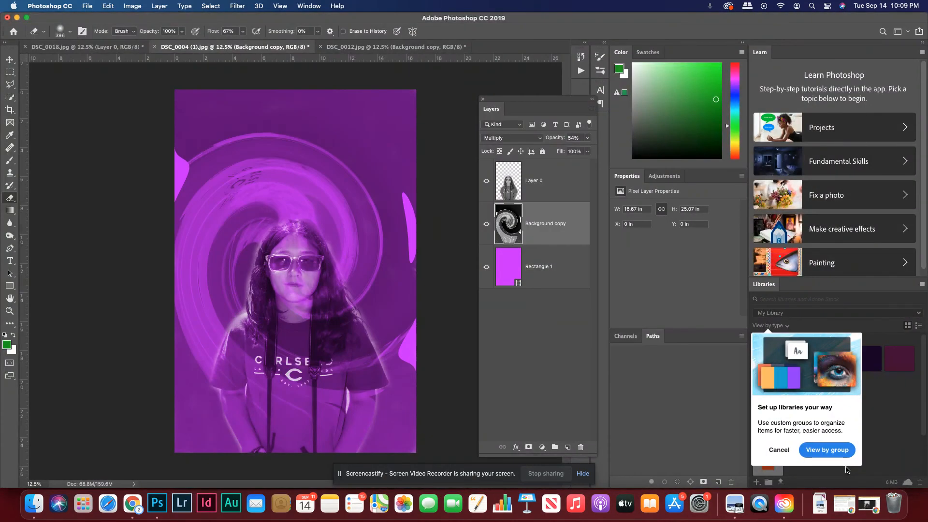
Check the image with and without Layer 0, and set that layer's blending mode to Normal.
left_click(572, 188)
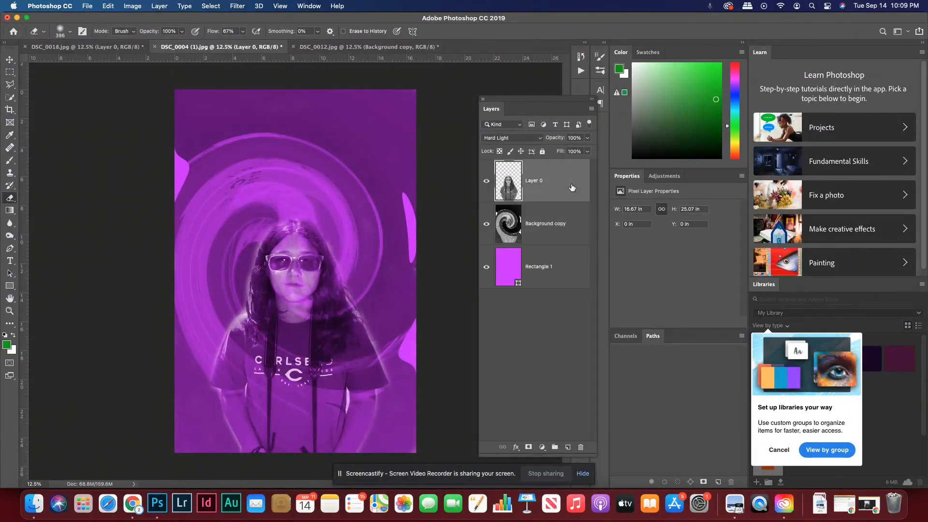
left_click(487, 182)
left_click(487, 183)
left_click(506, 139)
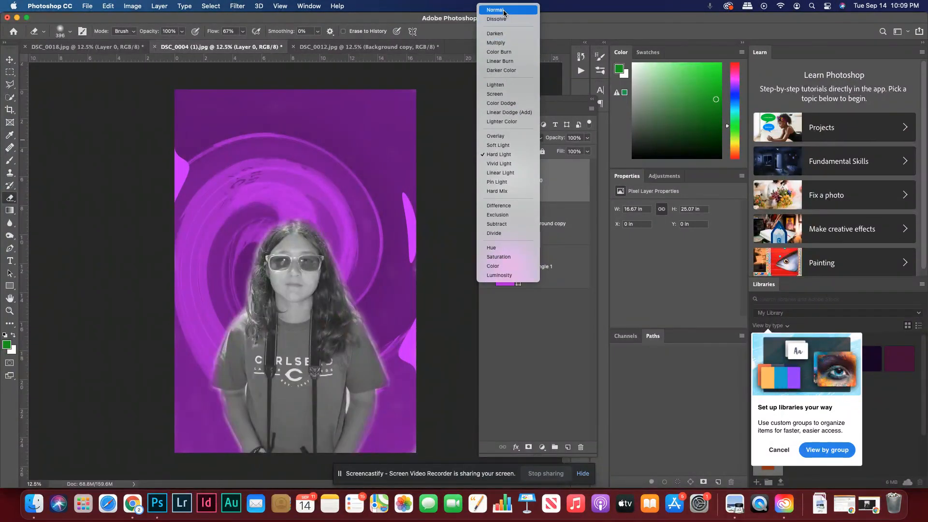
left_click(504, 10)
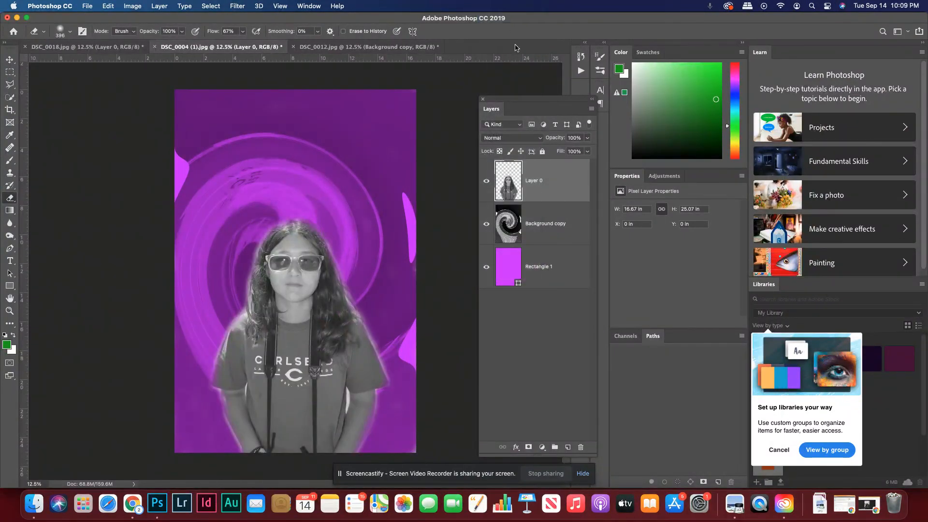
Duplicate Layer 0 within the same document and set the duplicate's blending mode to Multiply.
left_click(592, 109)
left_click(611, 142)
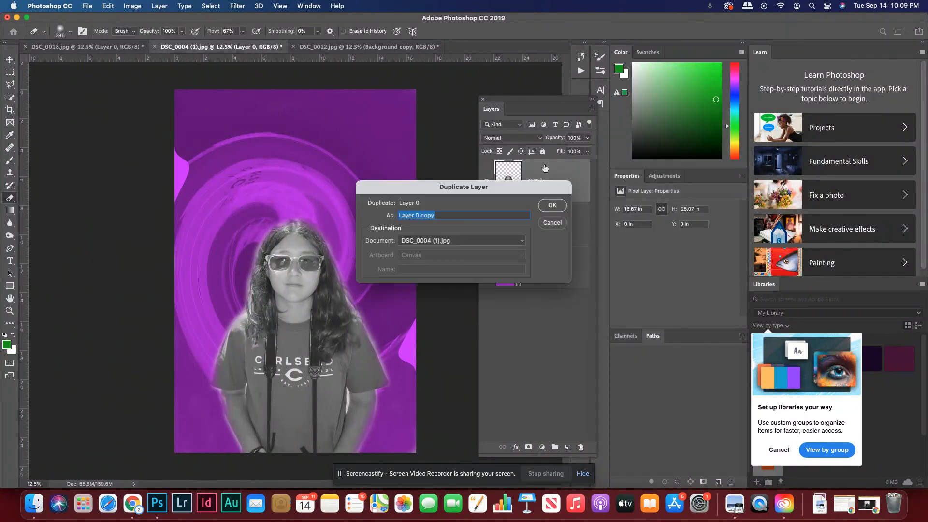
left_click(553, 205)
left_click(523, 138)
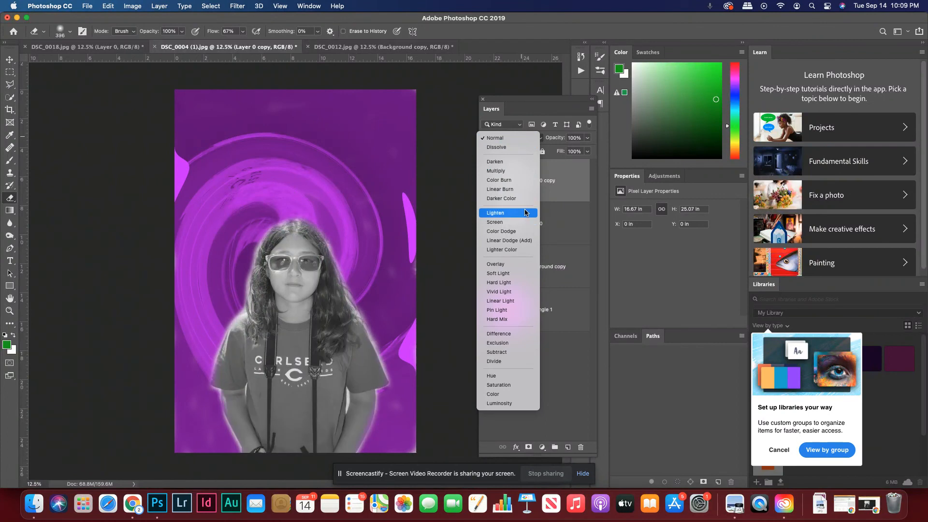
left_click(530, 173)
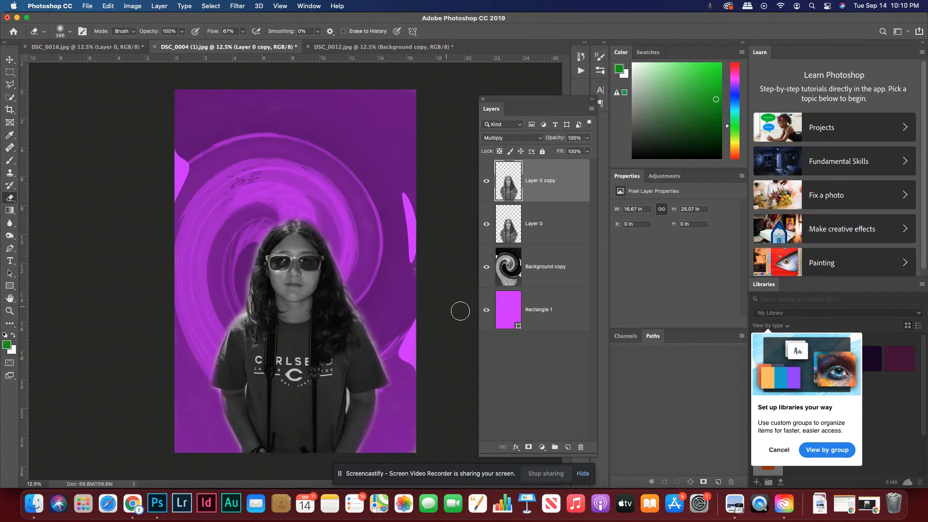
Change the fill colour of Rectangle 1 to bright green (#27ff04).
double_click(504, 320)
mouse_move(627, 284)
left_mouse_down()
mouse_move(630, 303)
mouse_move(636, 287)
left_mouse_up()
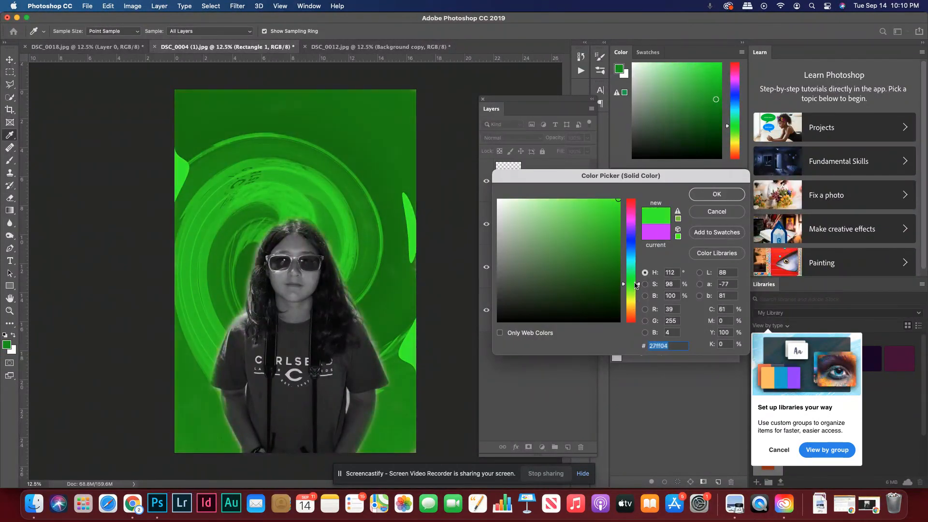
left_click(707, 198)
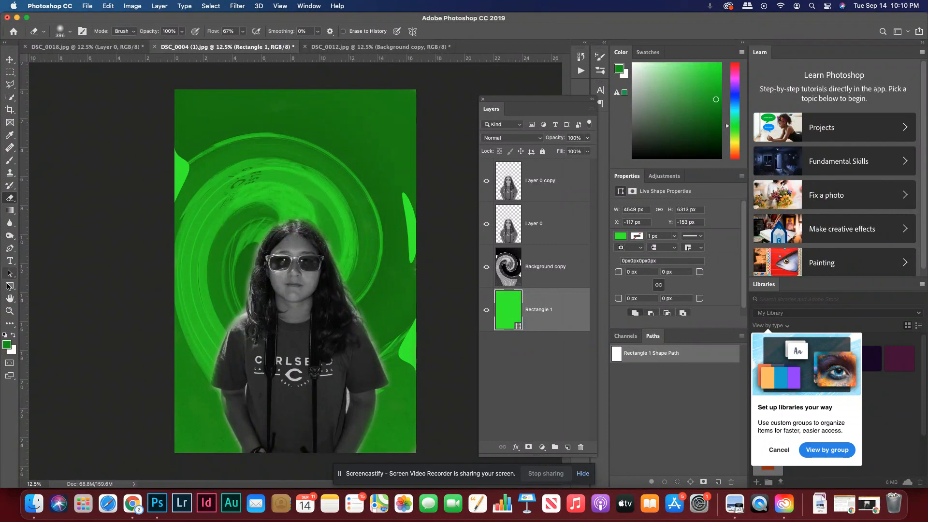
Start closing the document with its changes saved, choosing JPEG format and the Desktop as the destination.
left_click(87, 5)
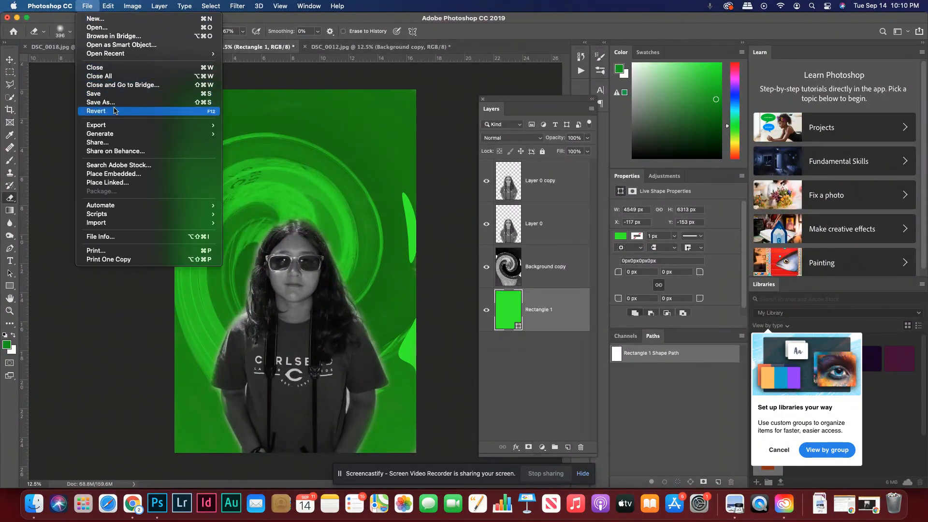
left_click(59, 90)
left_click(88, 6)
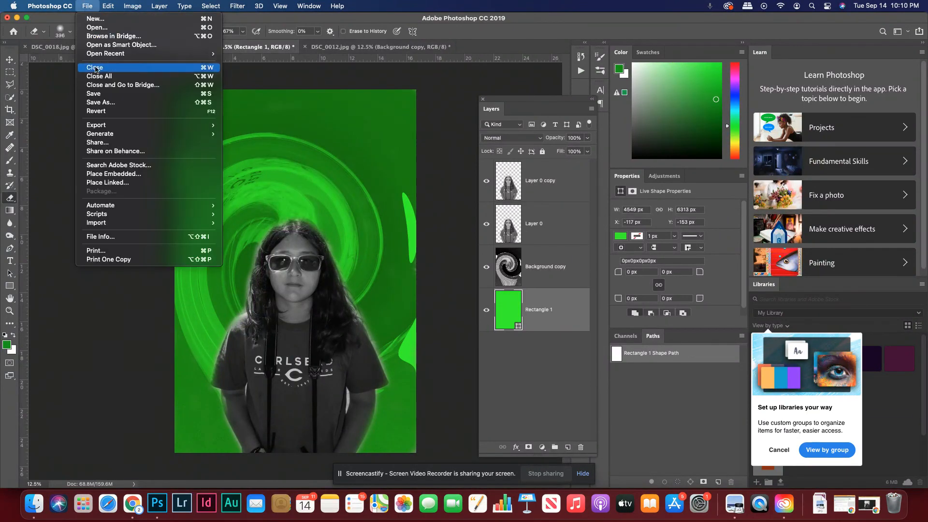
left_click(462, 237)
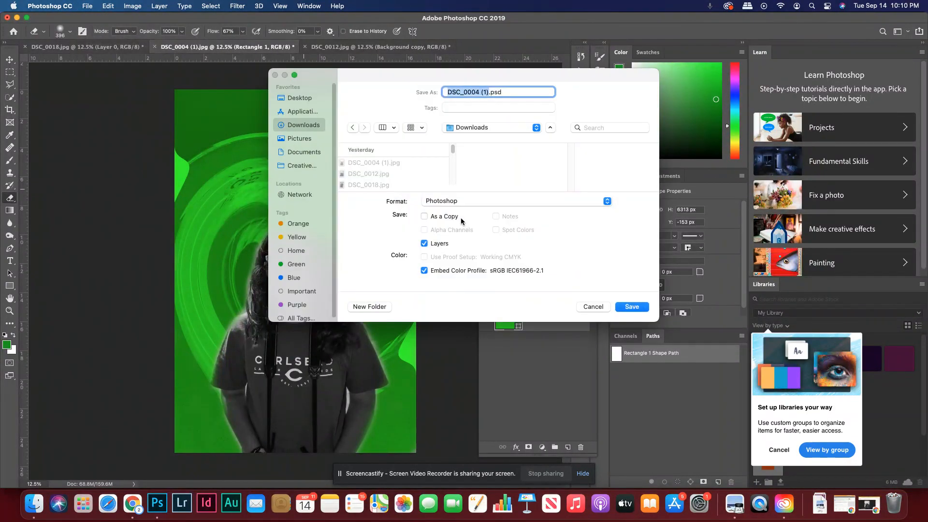
left_click(448, 203)
left_click(455, 281)
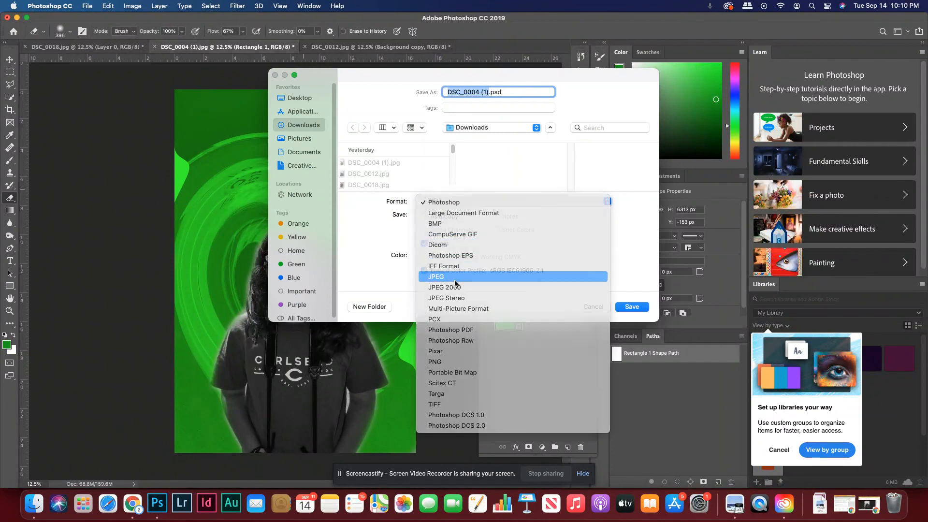
left_click(296, 99)
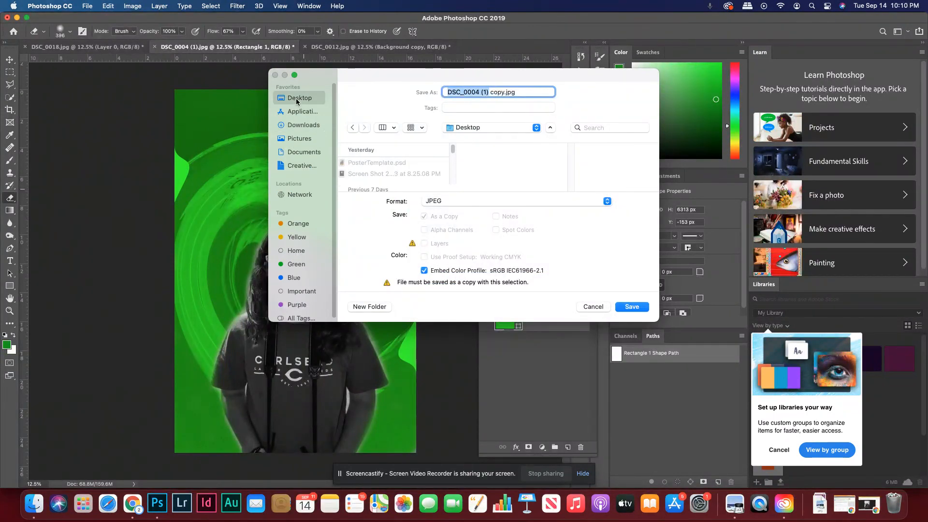
Name the JPEG teacherexample1.jpg, without the word "copy", and save it.
type("teac")
type("herexamp")
type("le1")
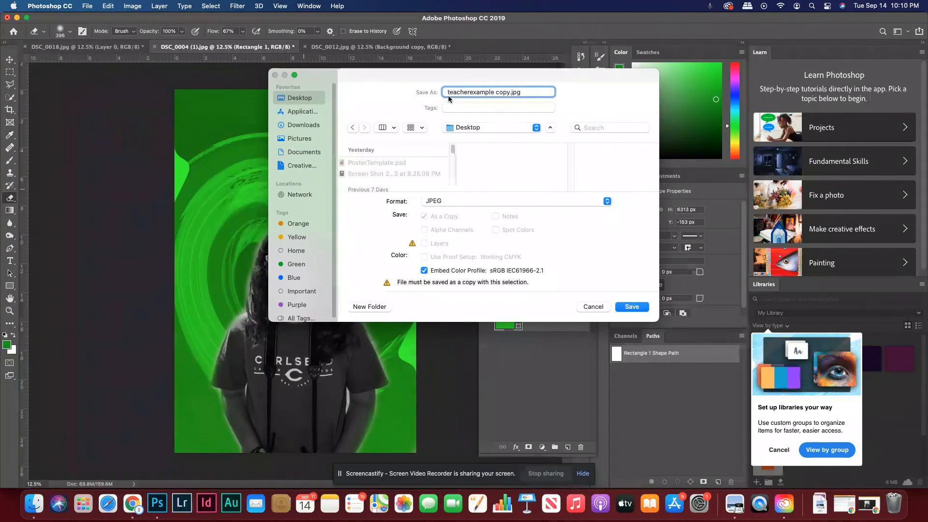
key("BackSpace")
key("BackSpace")
key("BackSpace")
key("BackSpace")
key("BackSpace")
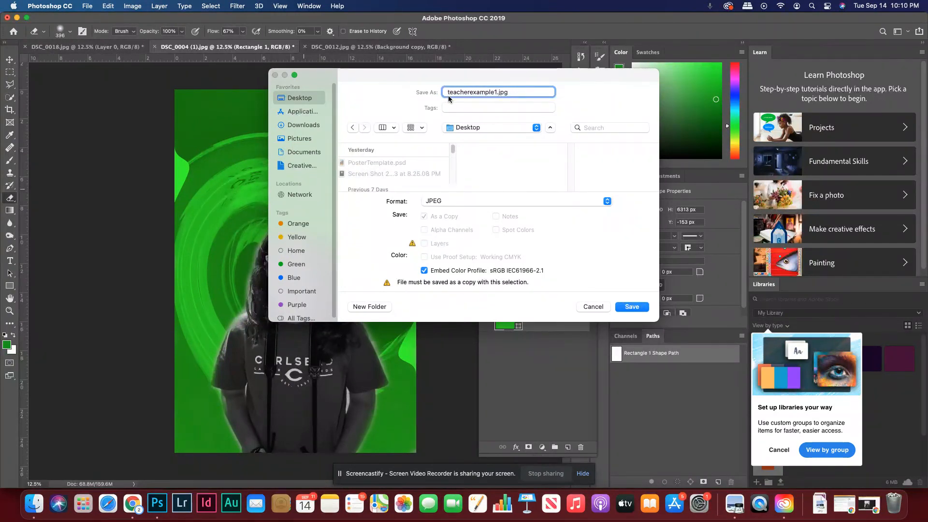
left_click(637, 310)
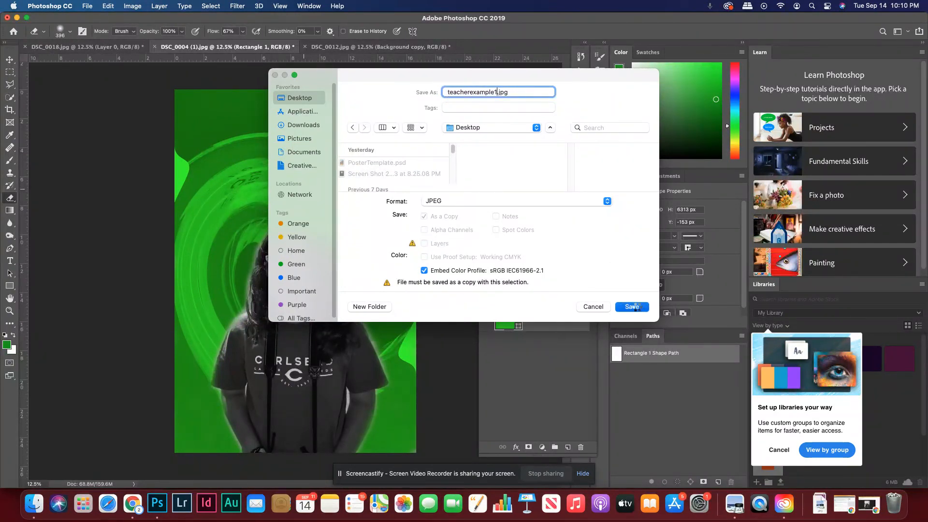